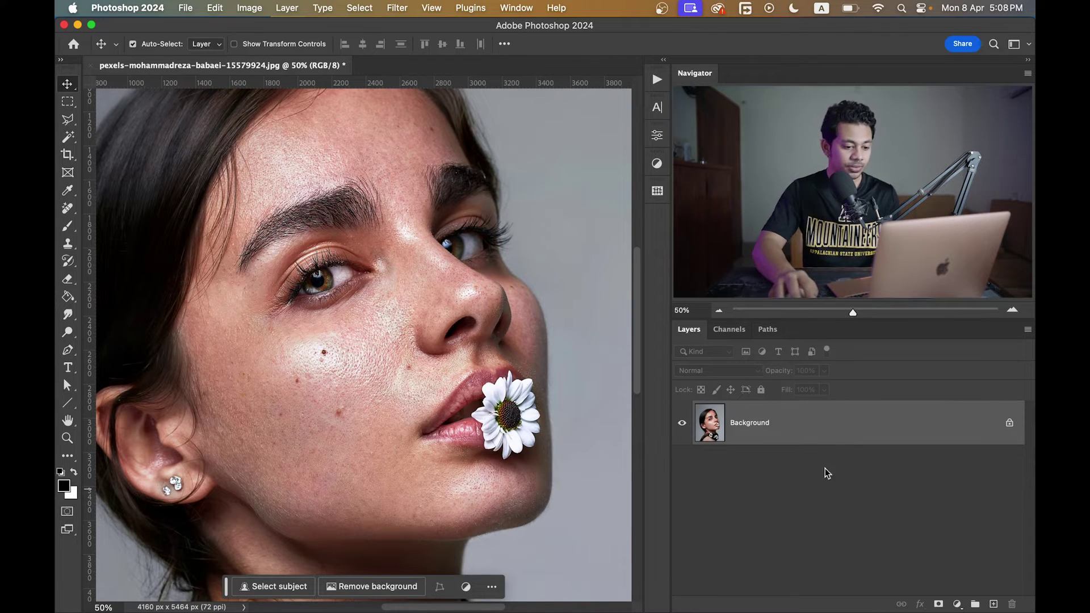
- Duplicate the Background layer twice so two copies of the portrait sit above it
mouse_move(847, 441)
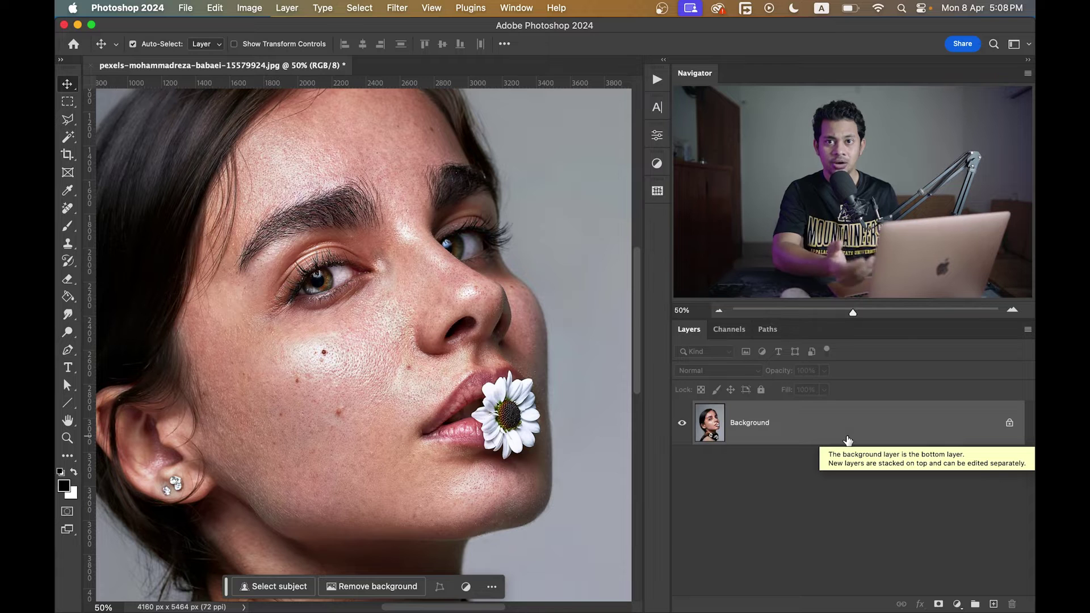
key("super+j")
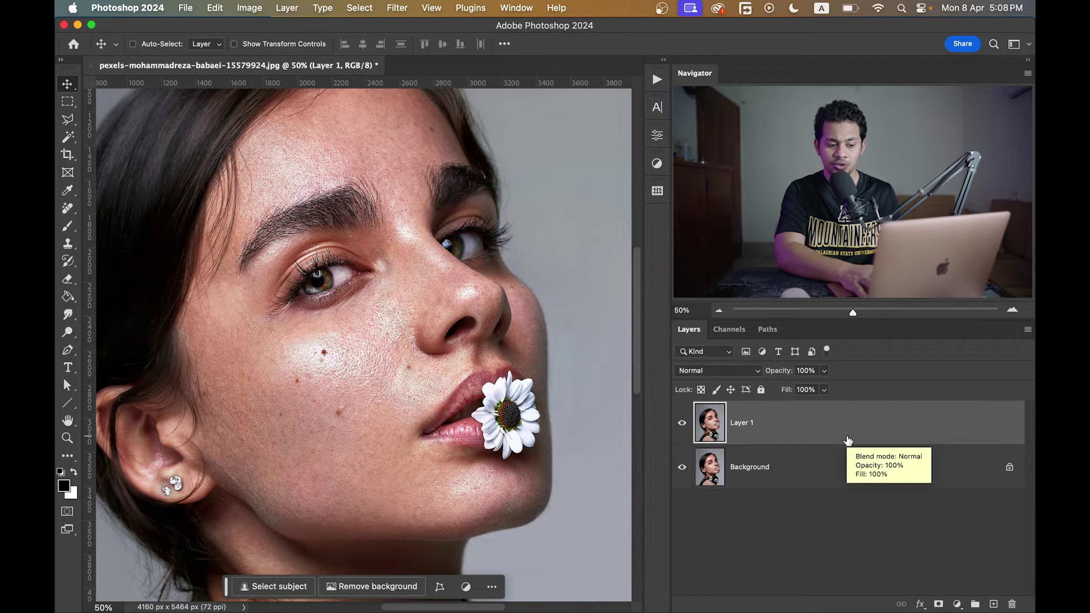
key("super+j")
key("super")
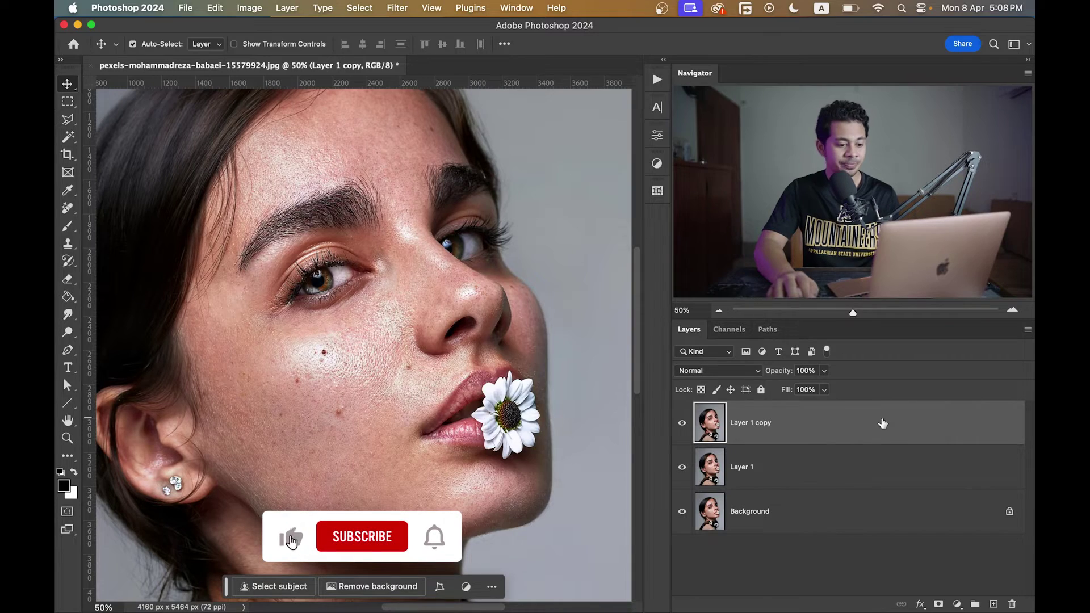
- Set the topmost portrait copy's blend mode to Vivid Light and invert its colors
left_click(756, 372)
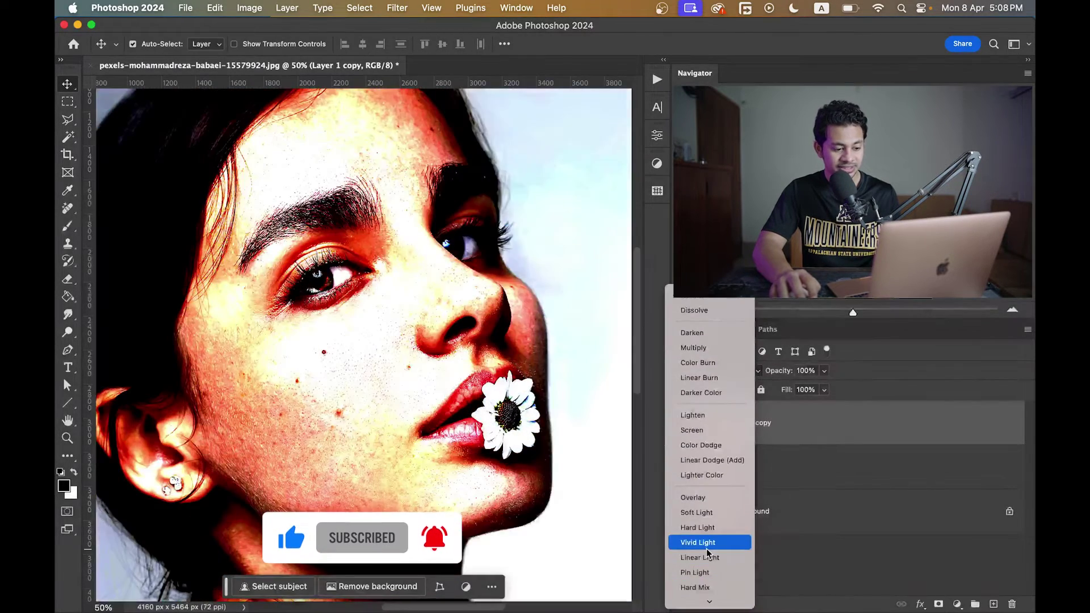
left_click(707, 547)
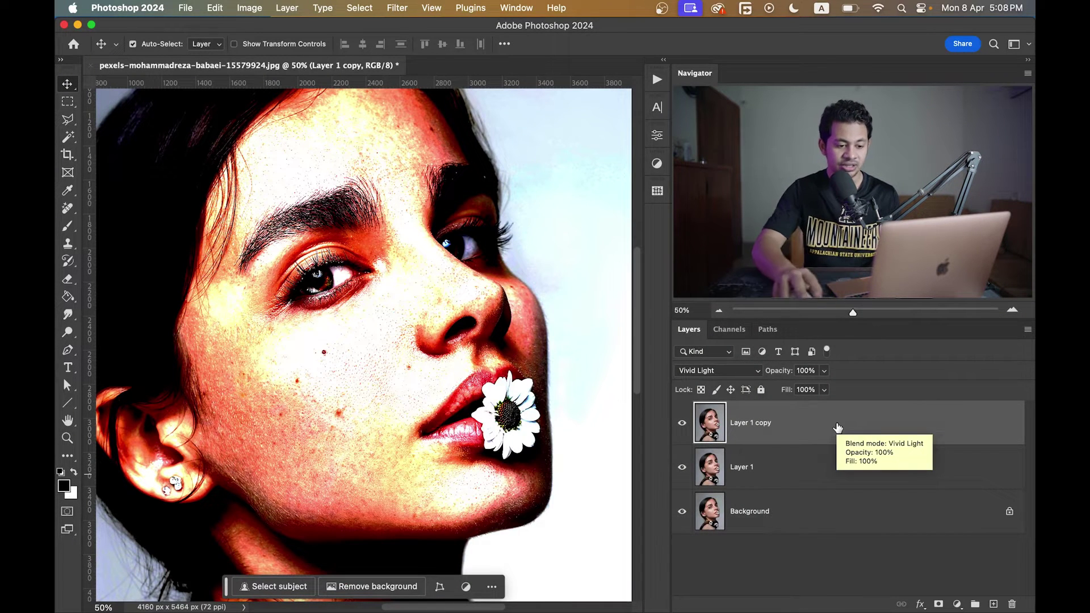
key("super")
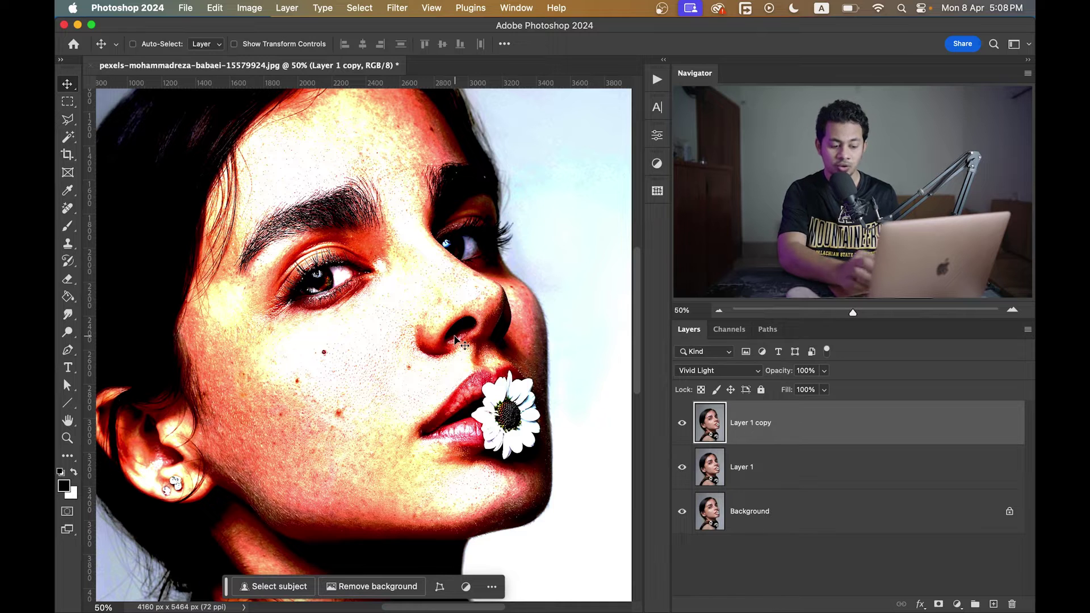
key("super+i")
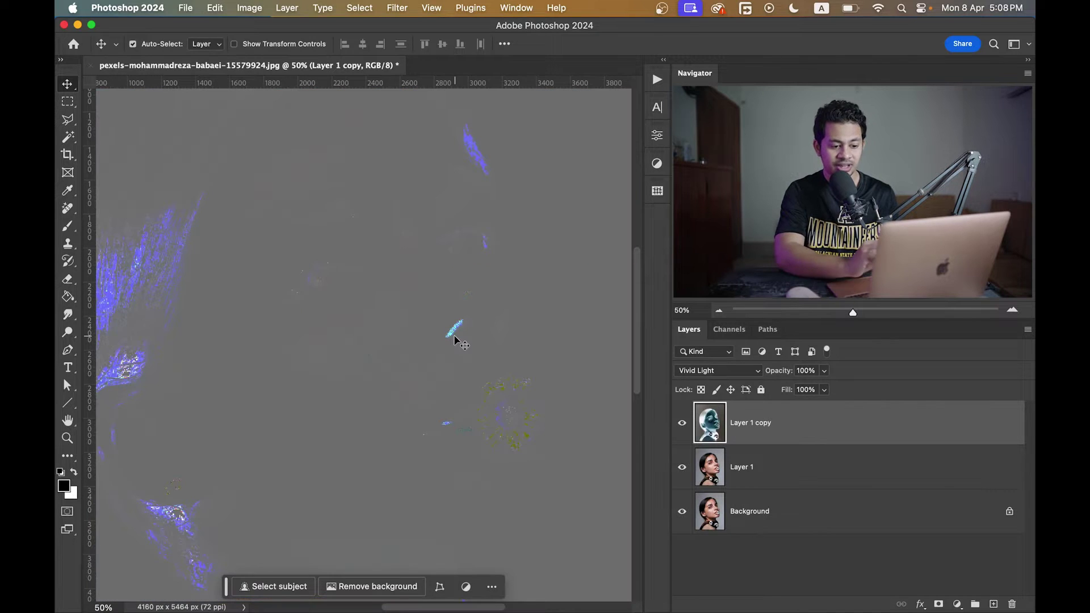
- Apply a Gaussian Blur with a 25-pixel radius to the inverted top layer
scroll(449, 341, "left", 2)
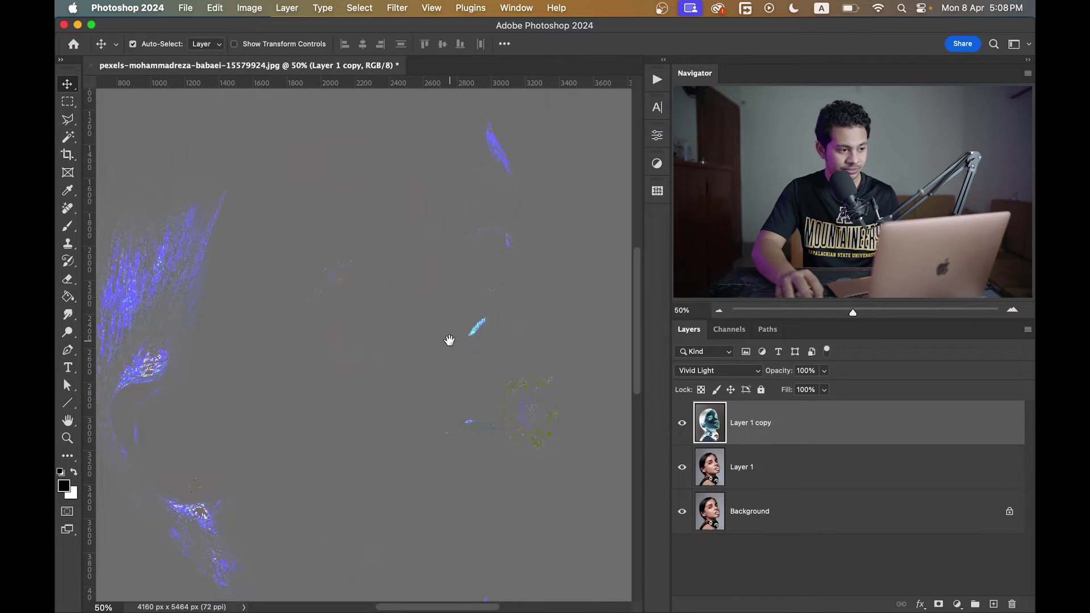
left_click(392, 9)
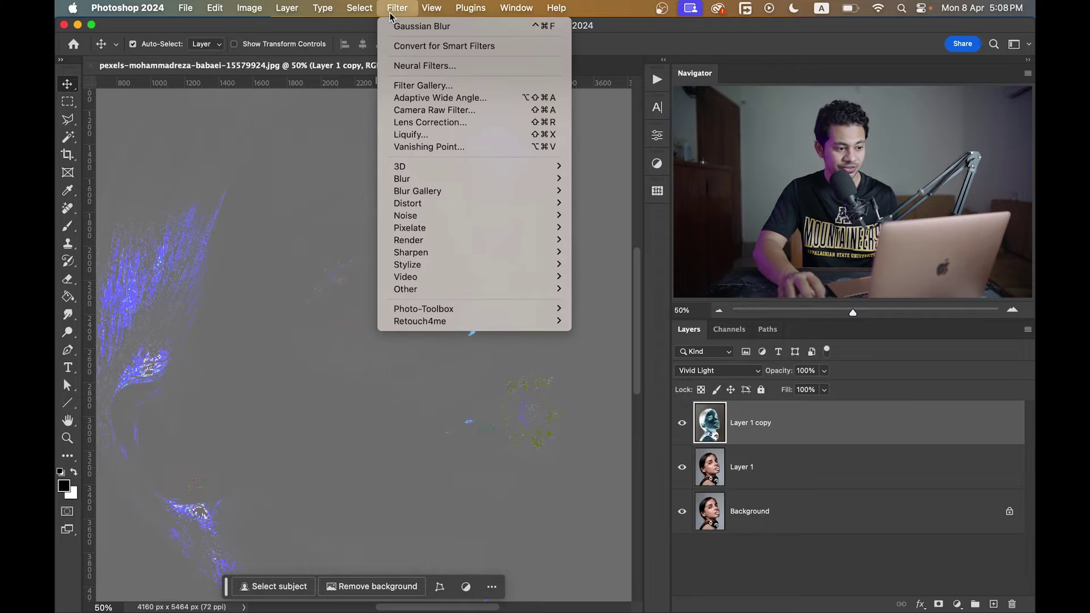
mouse_move(422, 181)
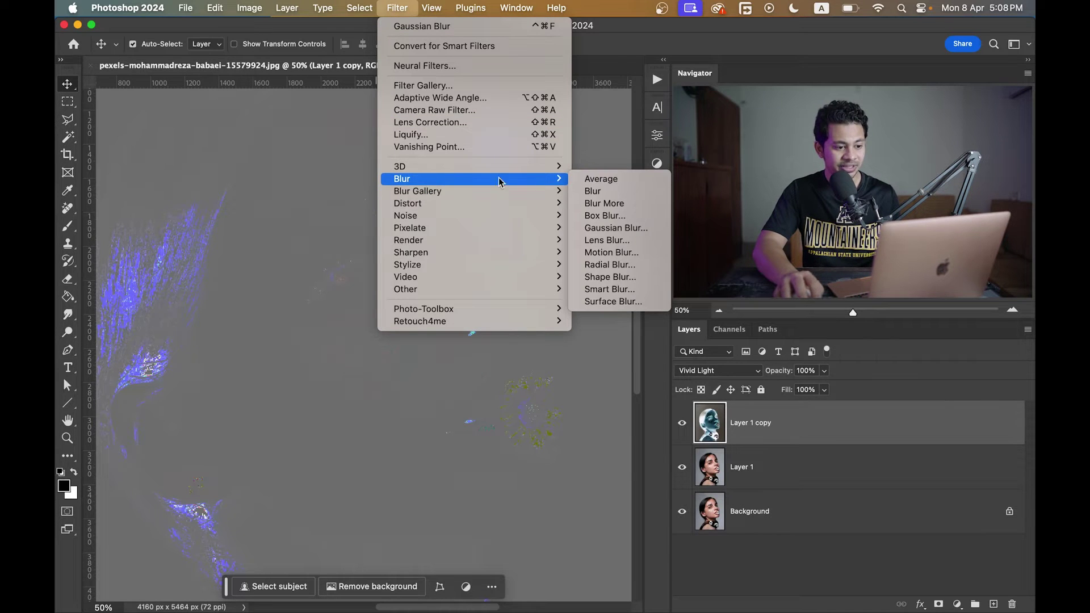
left_click(616, 228)
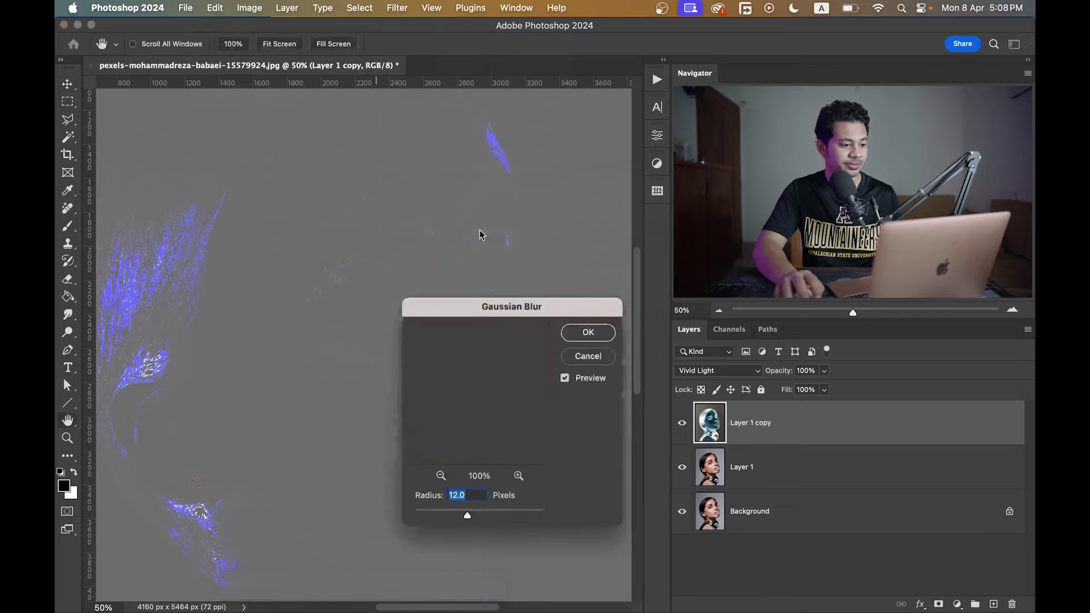
scroll(520, 294, "right", 3)
scroll(519, 294, "down", 2)
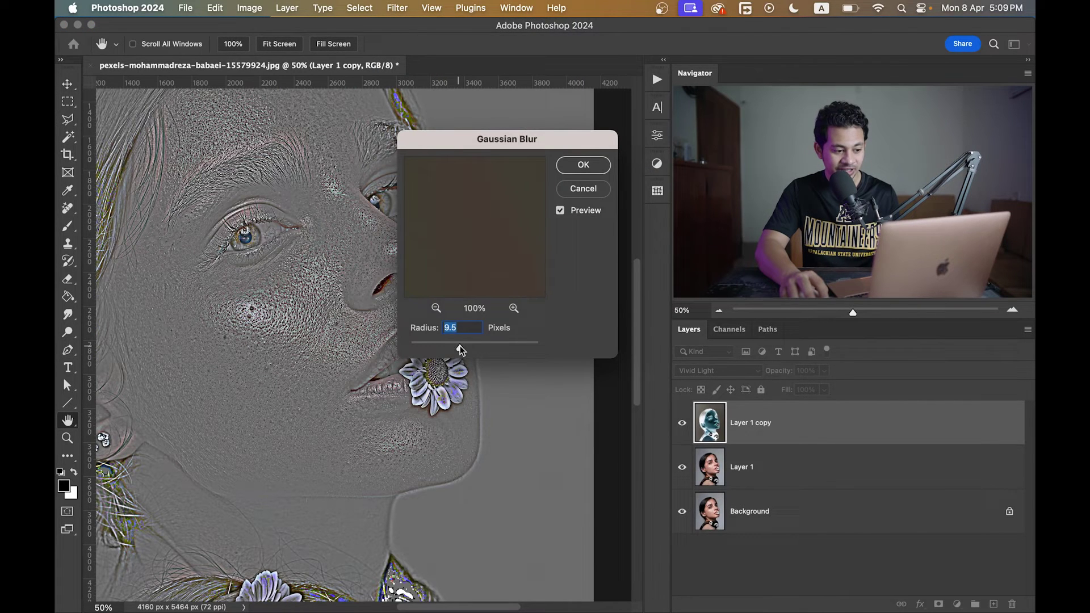
left_click_drag(461, 346, 465, 346)
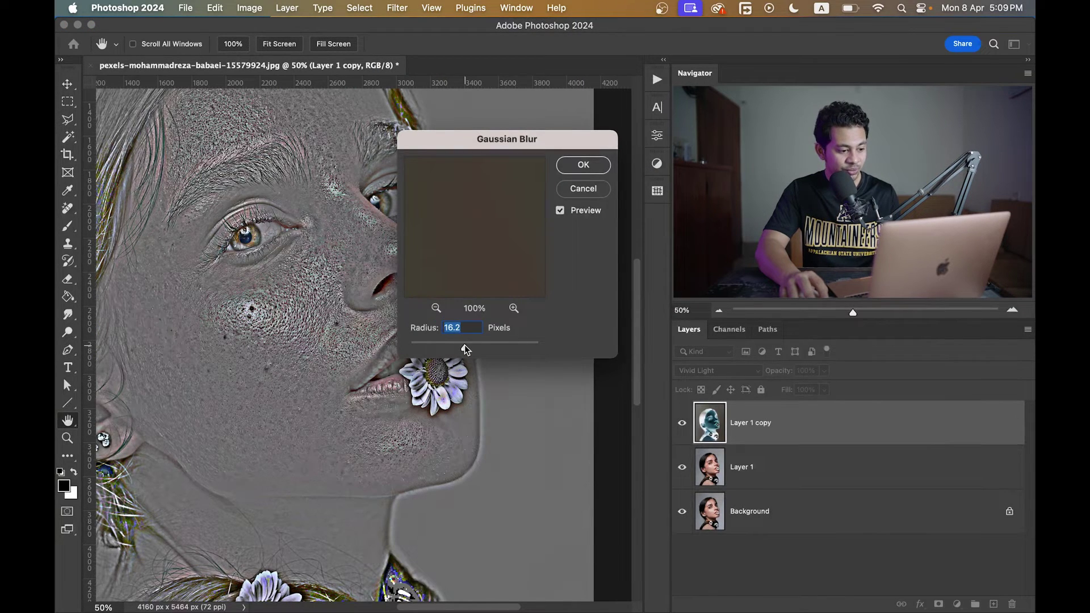
left_click_drag(322, 345, 320, 344)
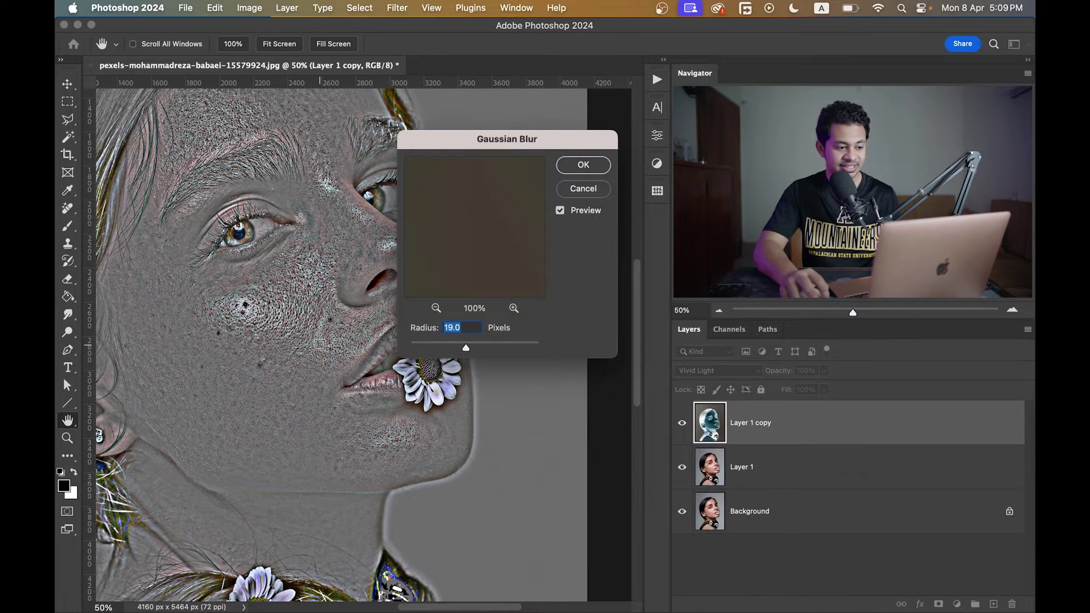
left_click_drag(311, 337, 313, 336)
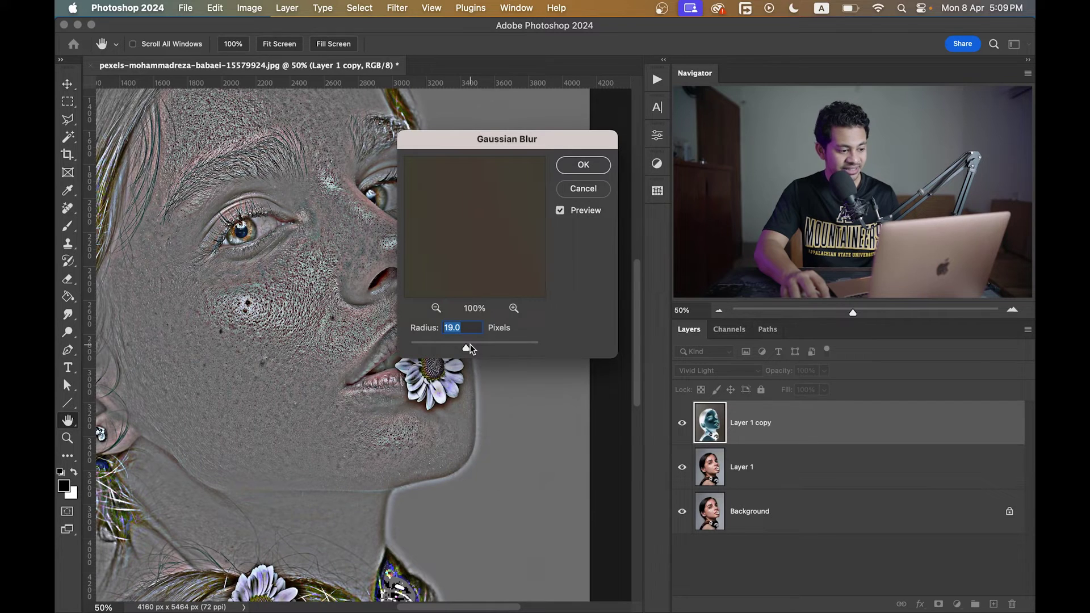
left_click_drag(469, 345, 468, 344)
type("25")
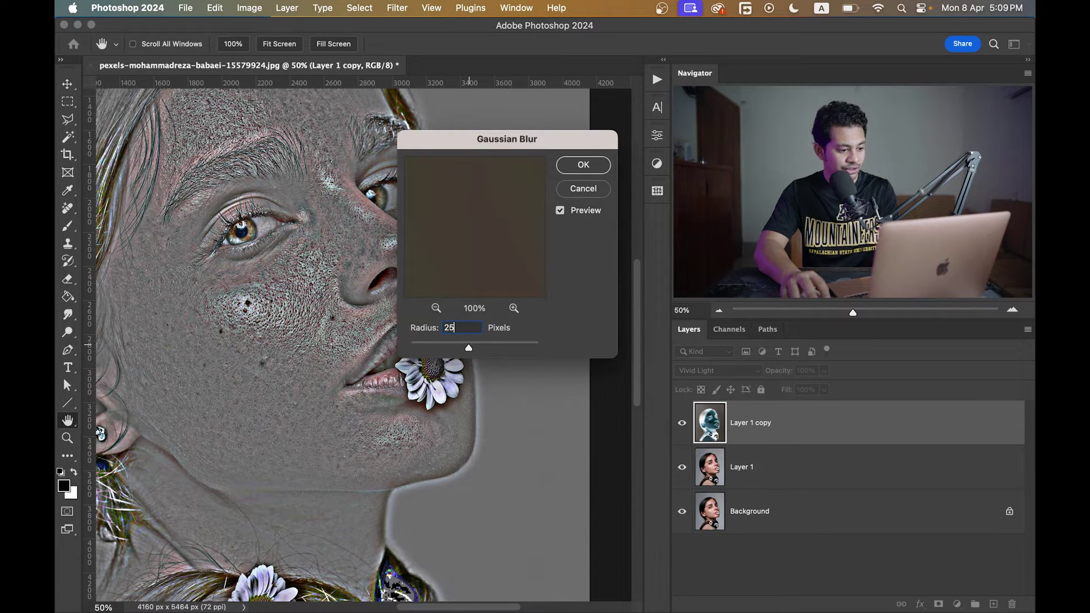
left_click_drag(320, 311, 333, 342)
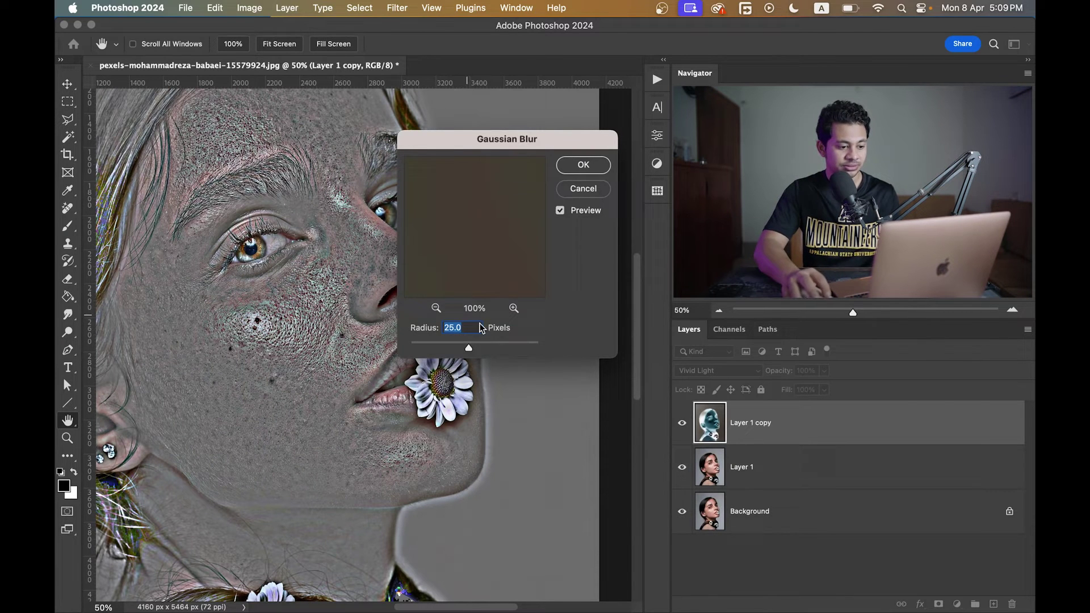
left_click(588, 166)
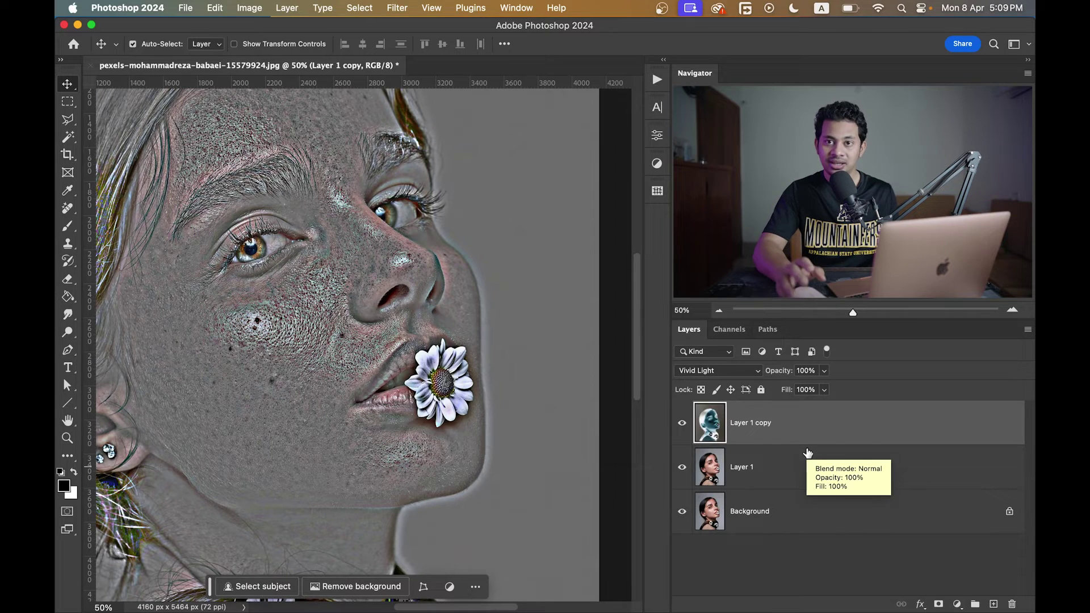
- Merge the blurred top layer with Layer 1 into a single layer above the Background
key("super")
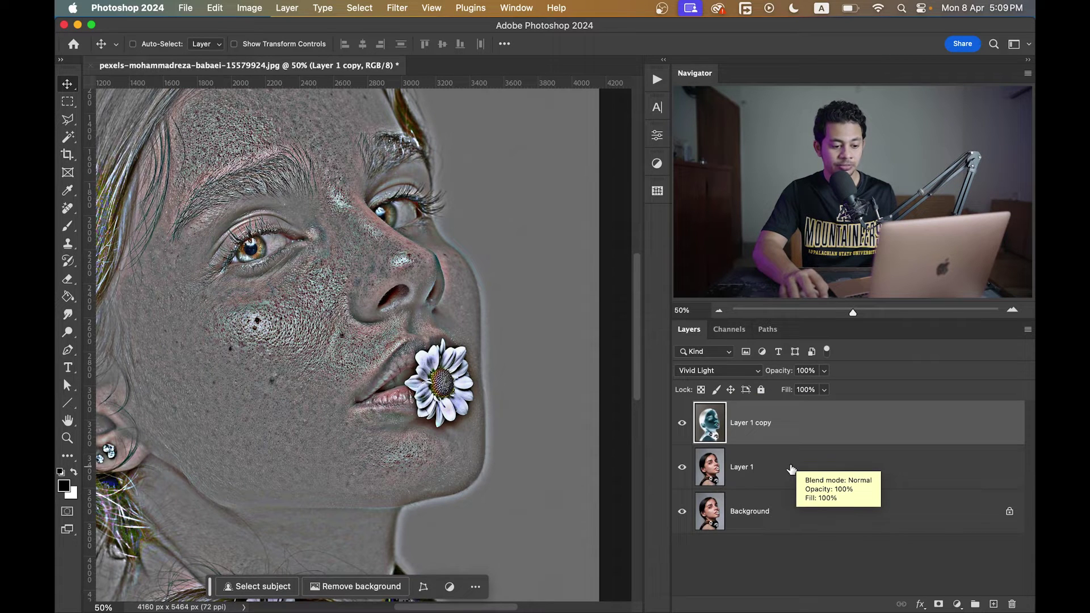
left_click(791, 469, "super")
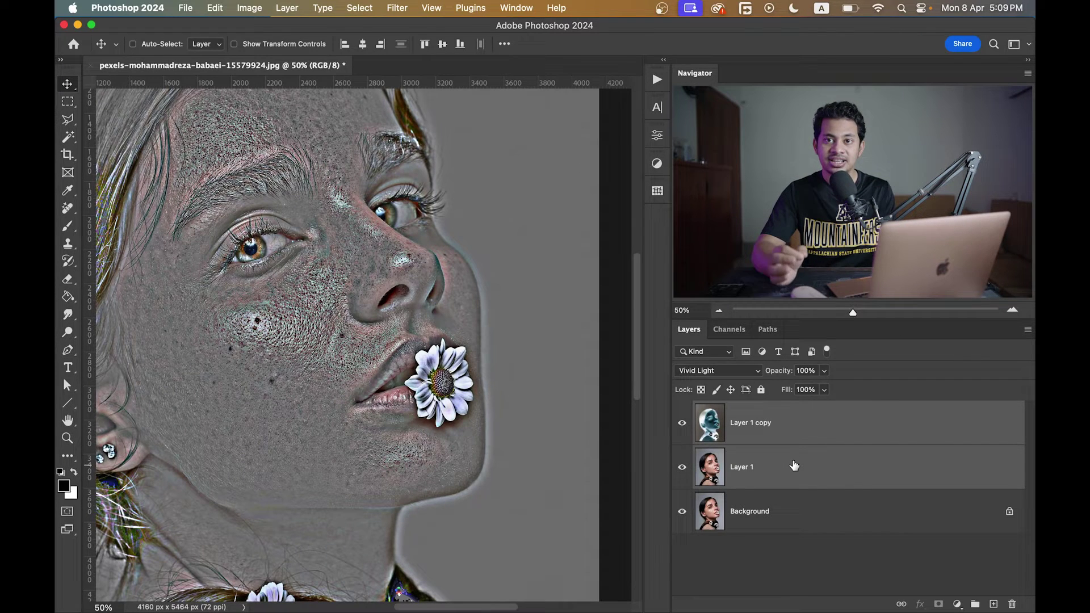
key("super+e")
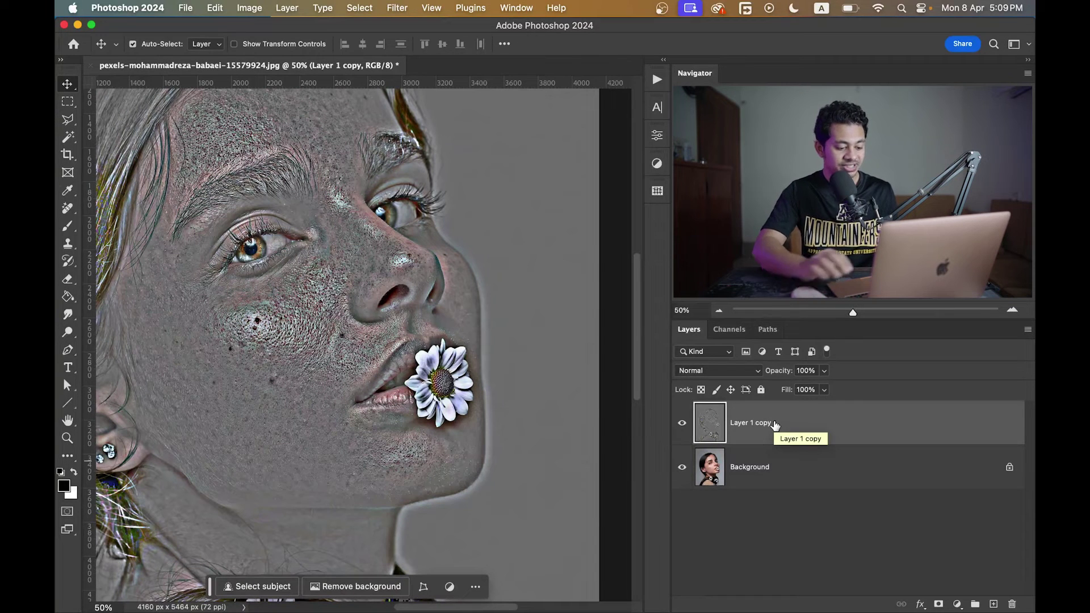
- Desaturate the merged layer with Hue/Saturation by setting the saturation to -100
key("super")
key("super+u")
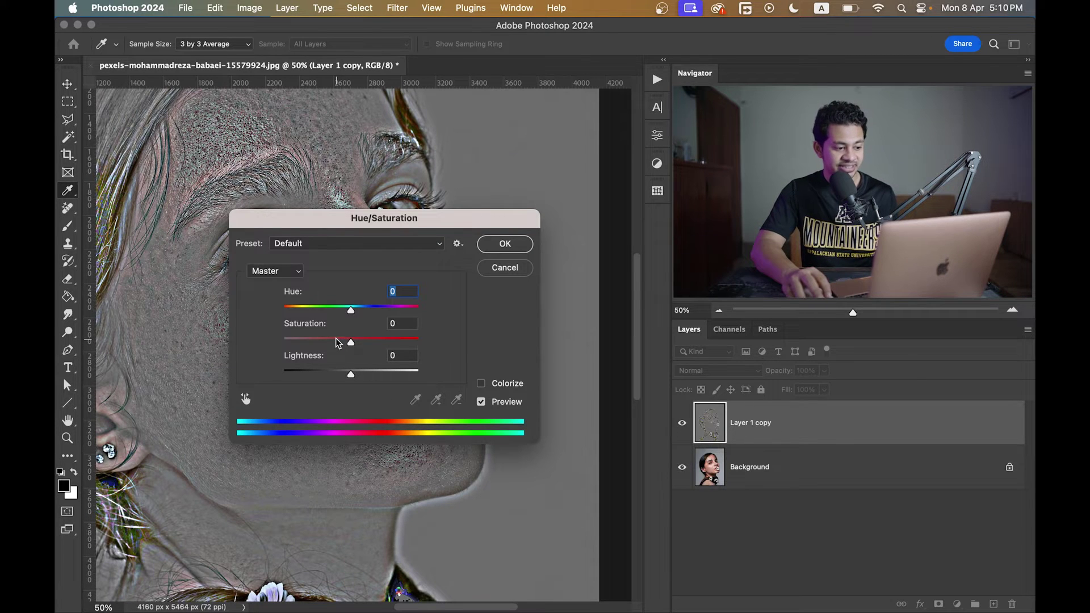
left_click_drag(337, 342, 277, 335)
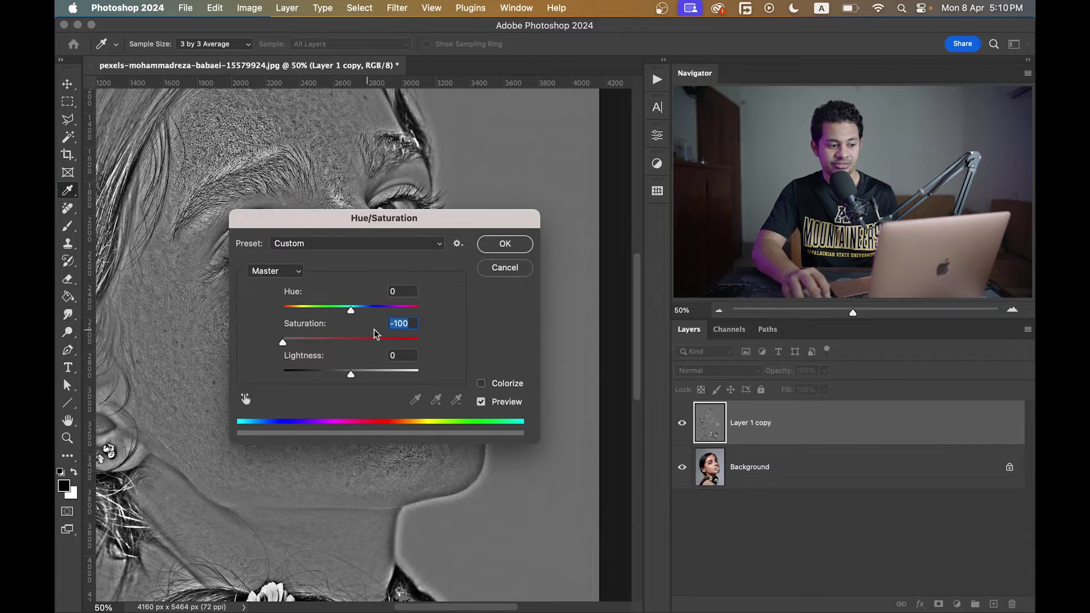
left_click(507, 252)
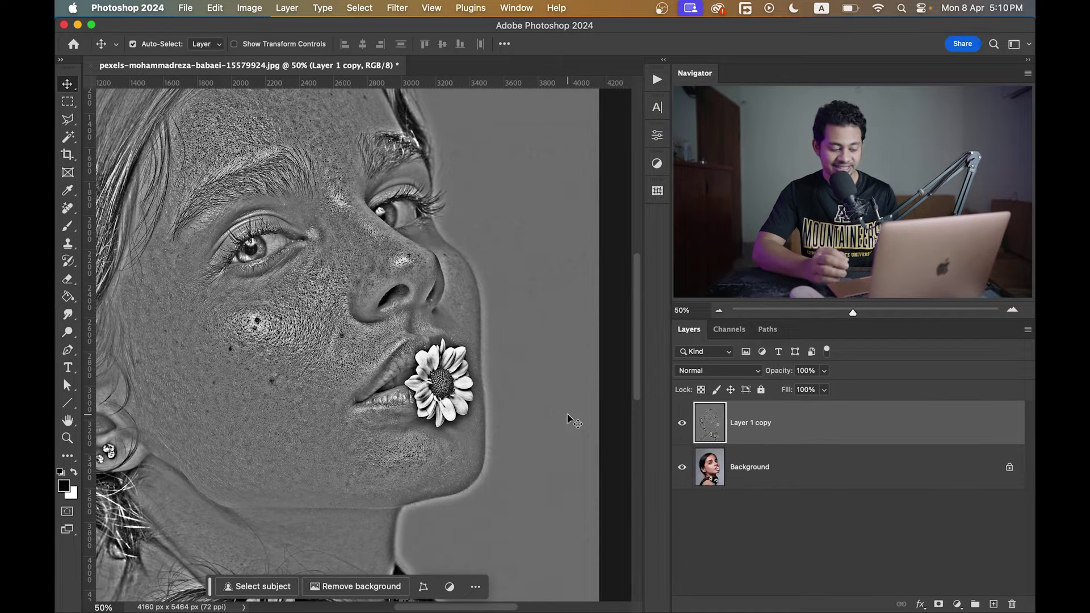
- Invert the gray merged layer and set its blend mode to Overlay
key("super")
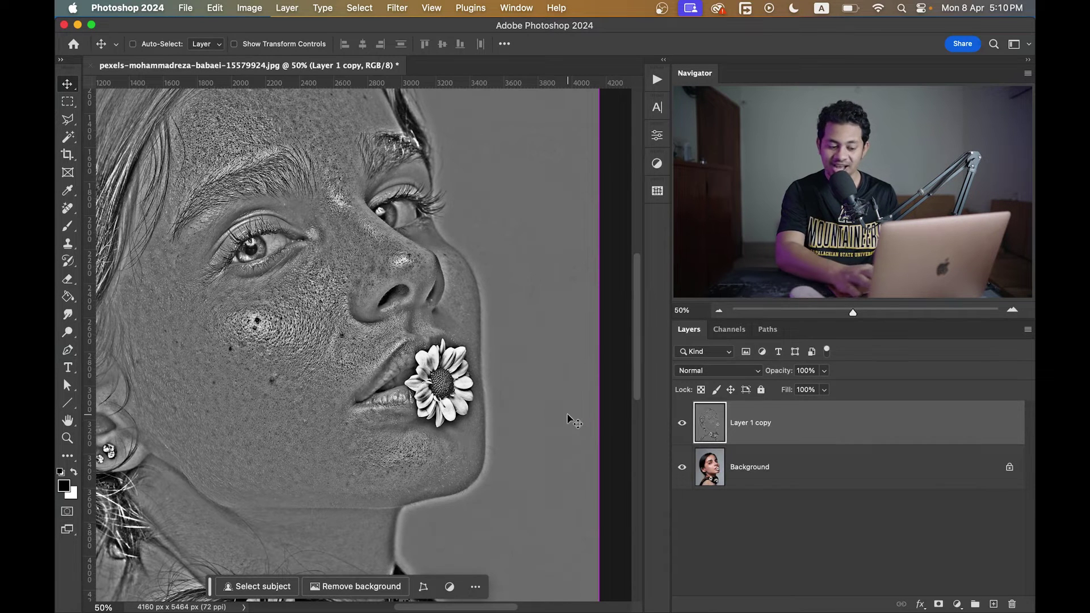
key("super+i")
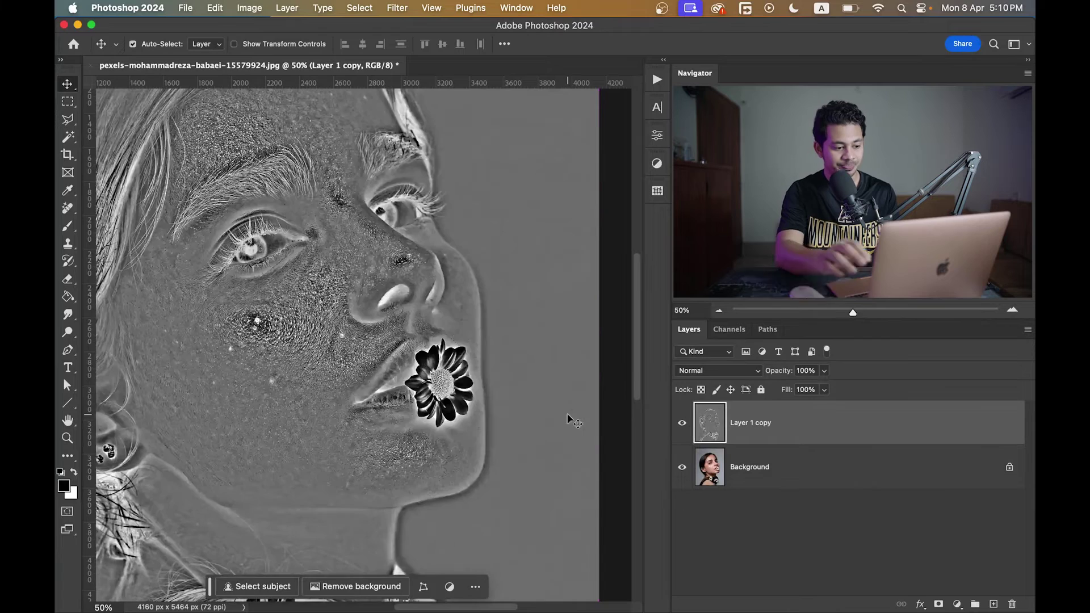
scroll(539, 403, "left", 2)
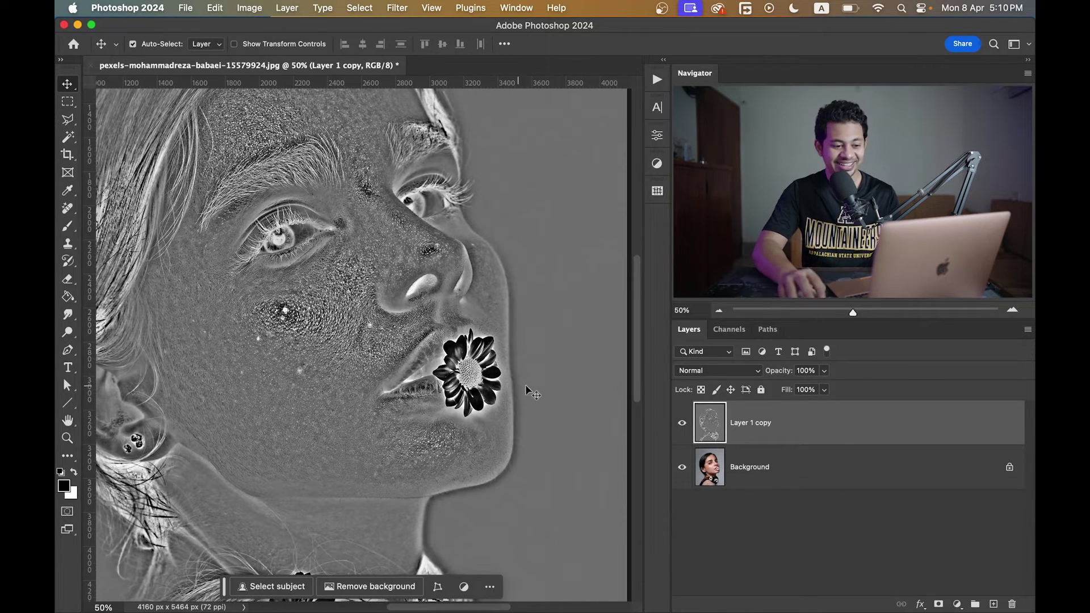
left_click(714, 370)
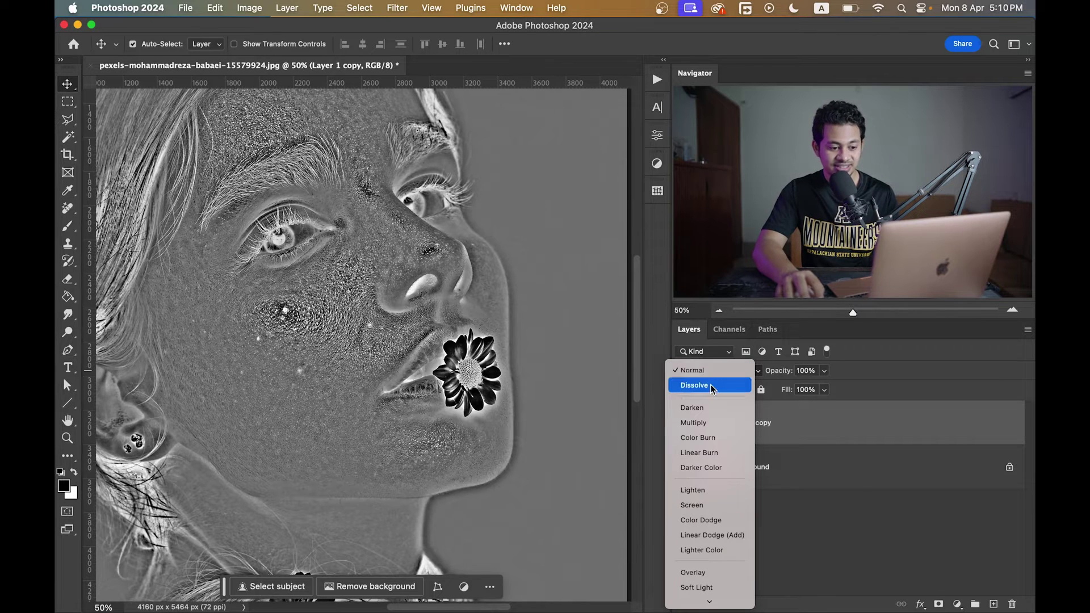
left_click(696, 573)
- Open the Gaussian Blur filter for the Overlay layer and keep the cheek visible beside the dialog
scroll(437, 342, "left", 3)
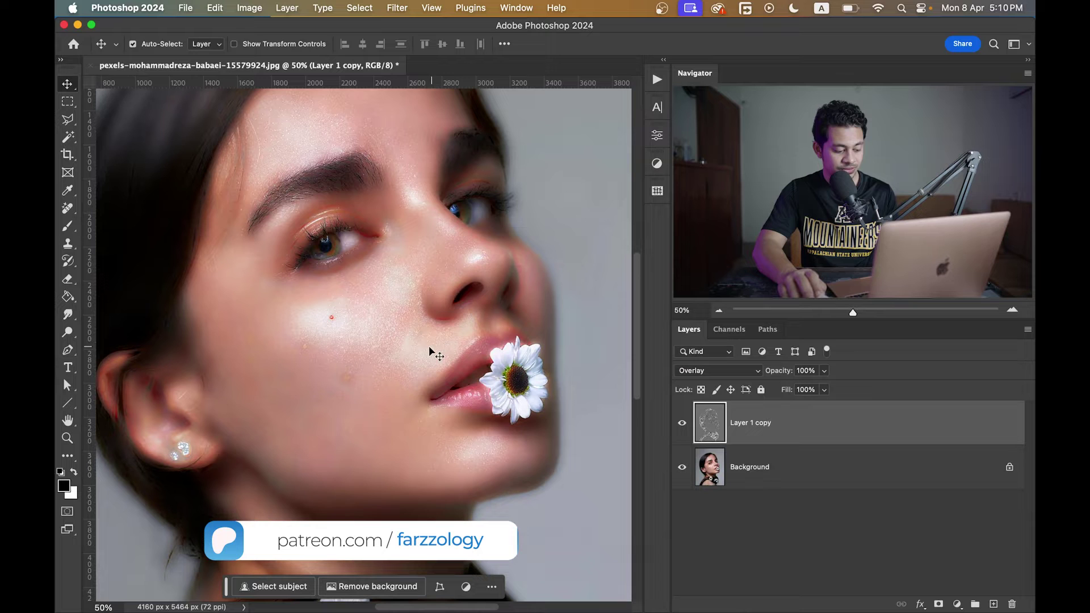
scroll(425, 346, "up", 1)
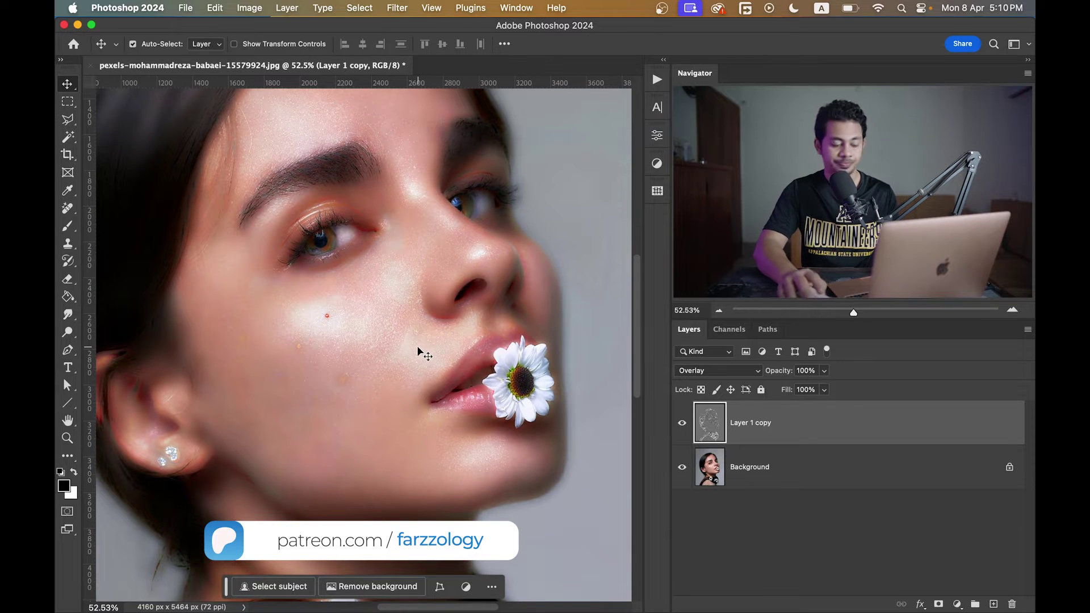
left_click(397, 8)
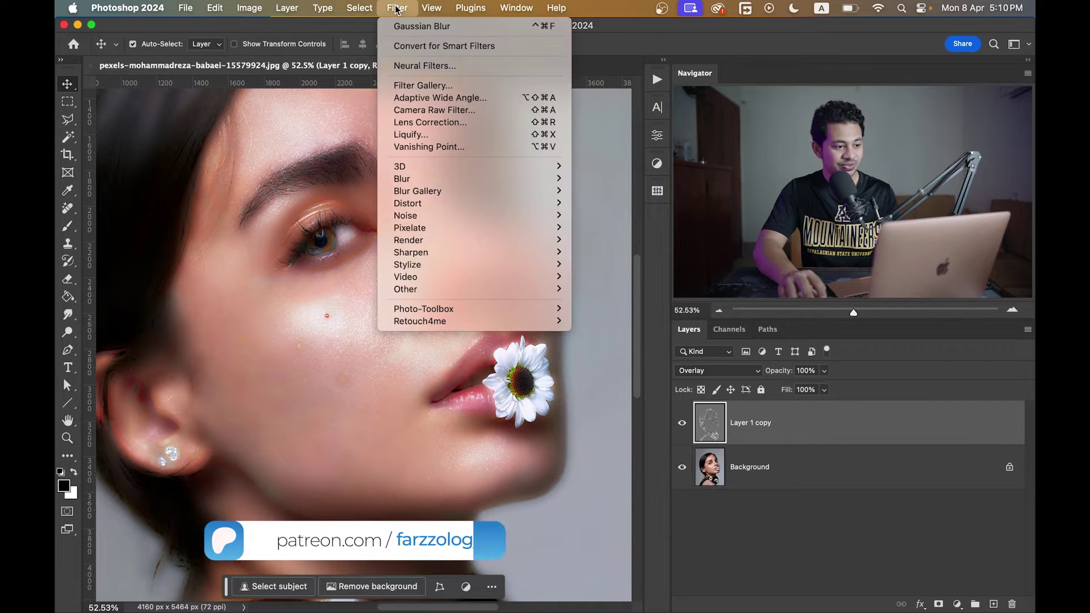
mouse_move(447, 179)
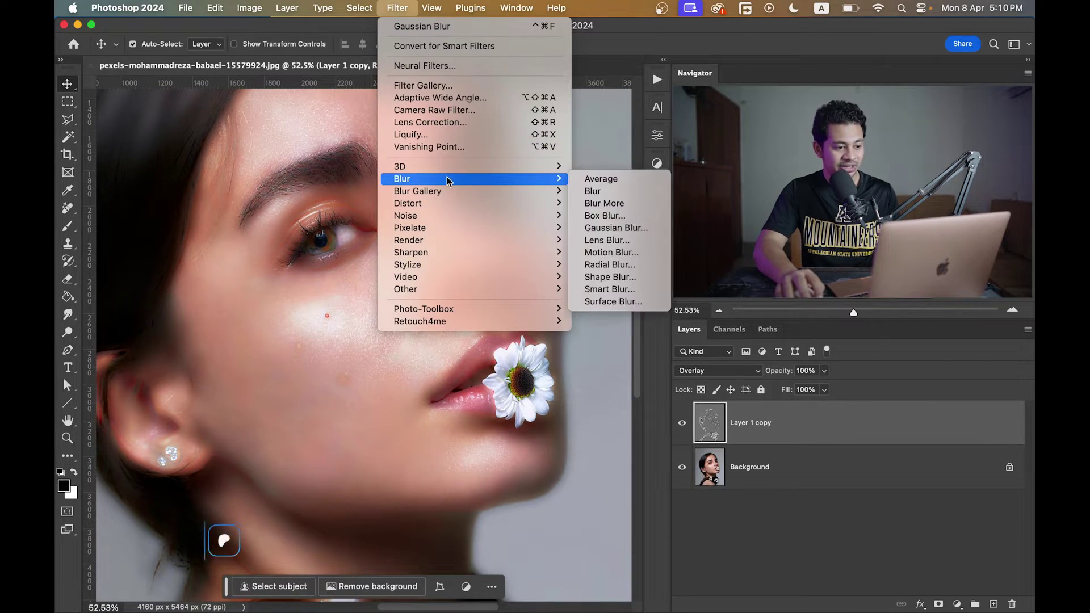
left_click(616, 228)
left_click_drag(388, 335, 321, 325)
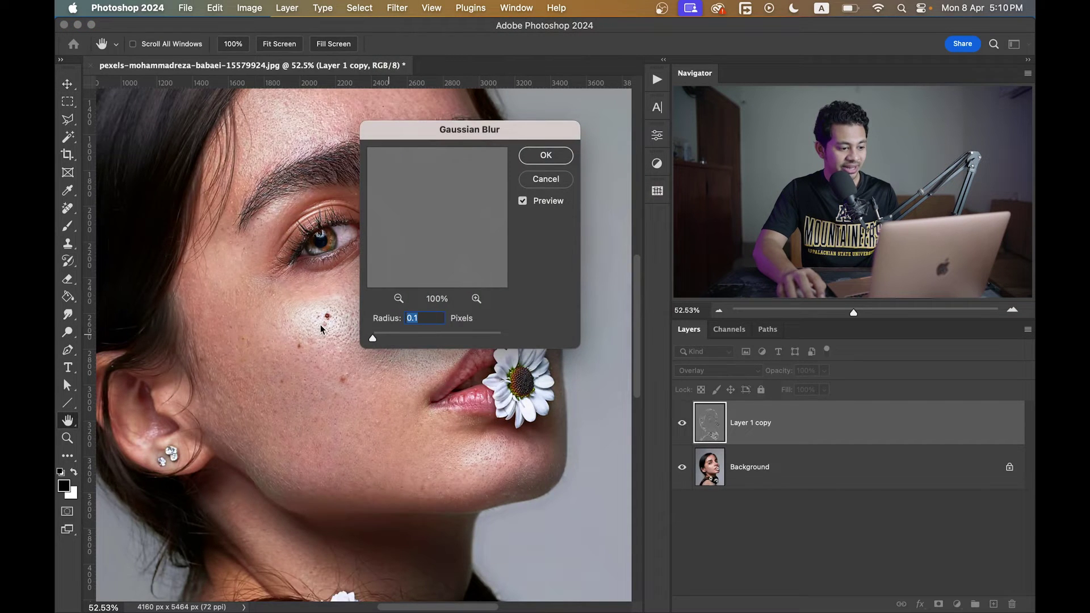
left_click_drag(437, 136, 458, 135)
left_click_drag(247, 309, 204, 284)
scroll(204, 286, "right", 2)
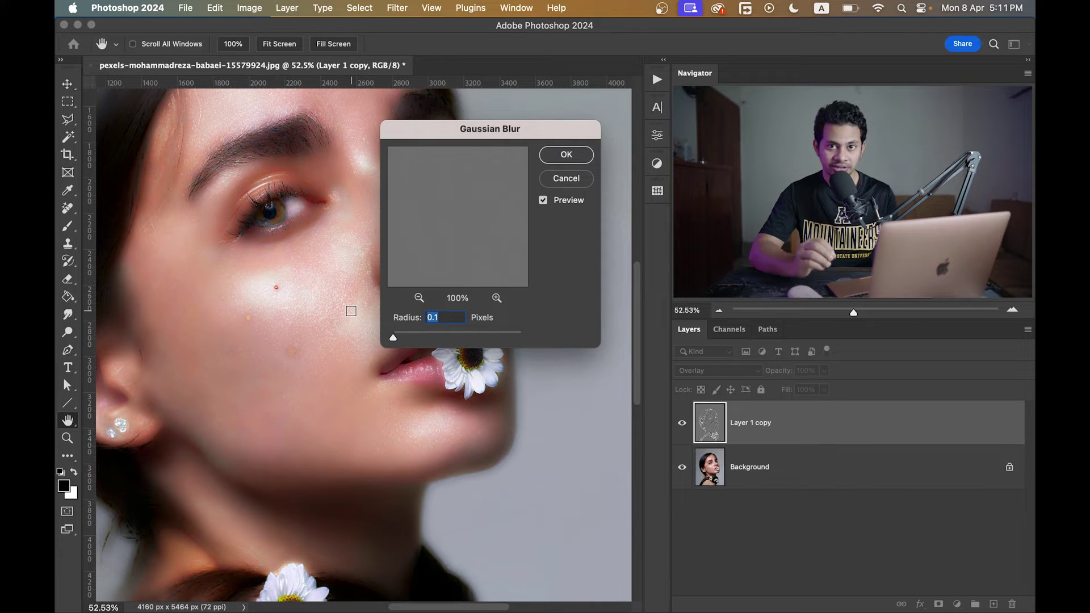
- Compare the blur preview on and off, then apply the Gaussian Blur with a 10-pixel radius
left_click_drag(392, 338, 447, 334)
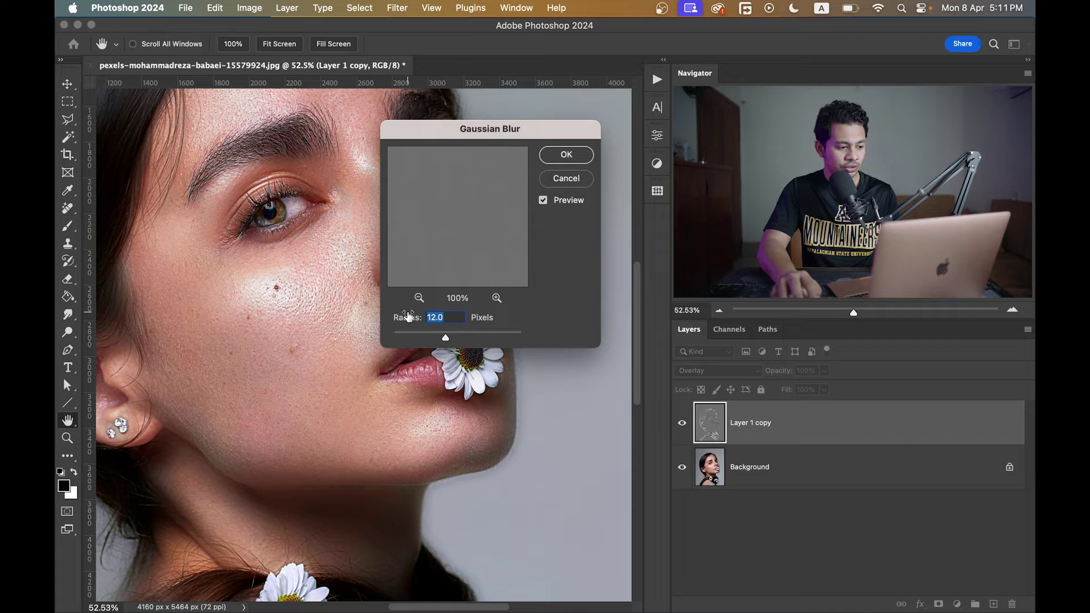
left_click(544, 201)
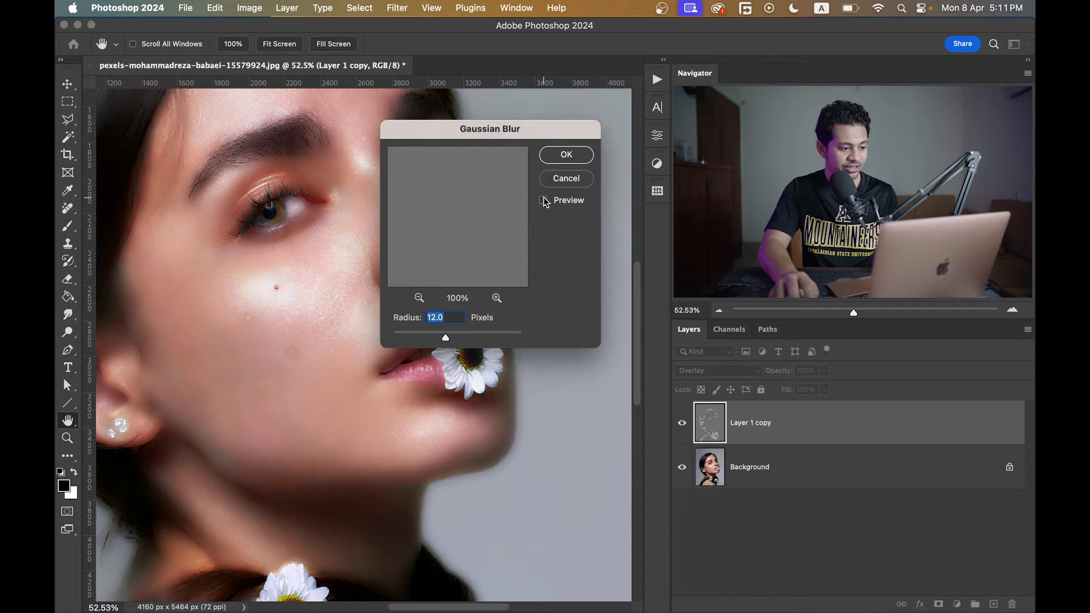
left_click(544, 200)
left_click_drag(445, 338, 443, 338)
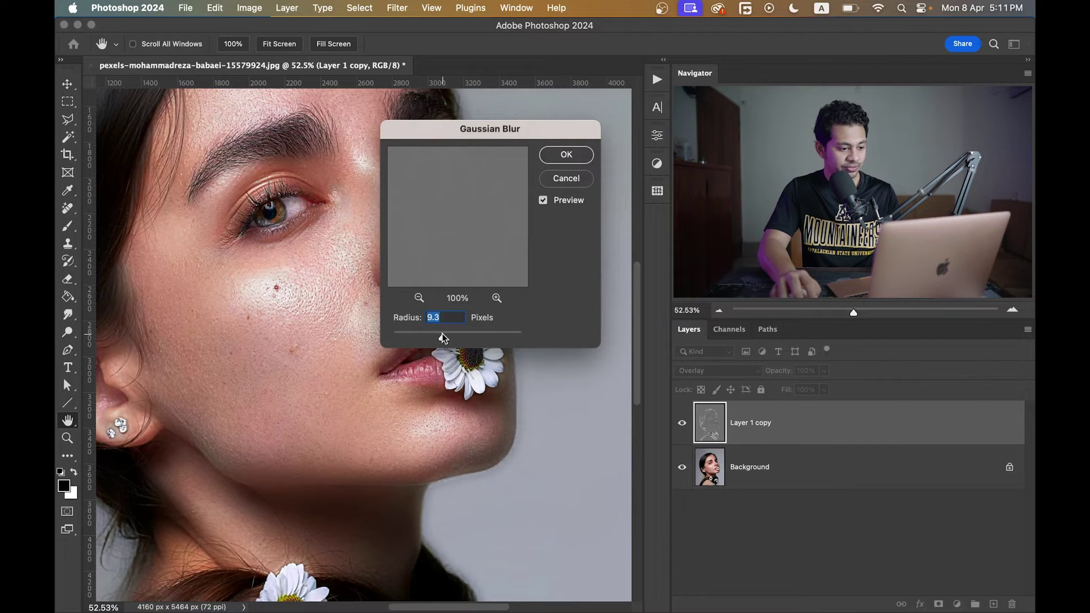
type("10")
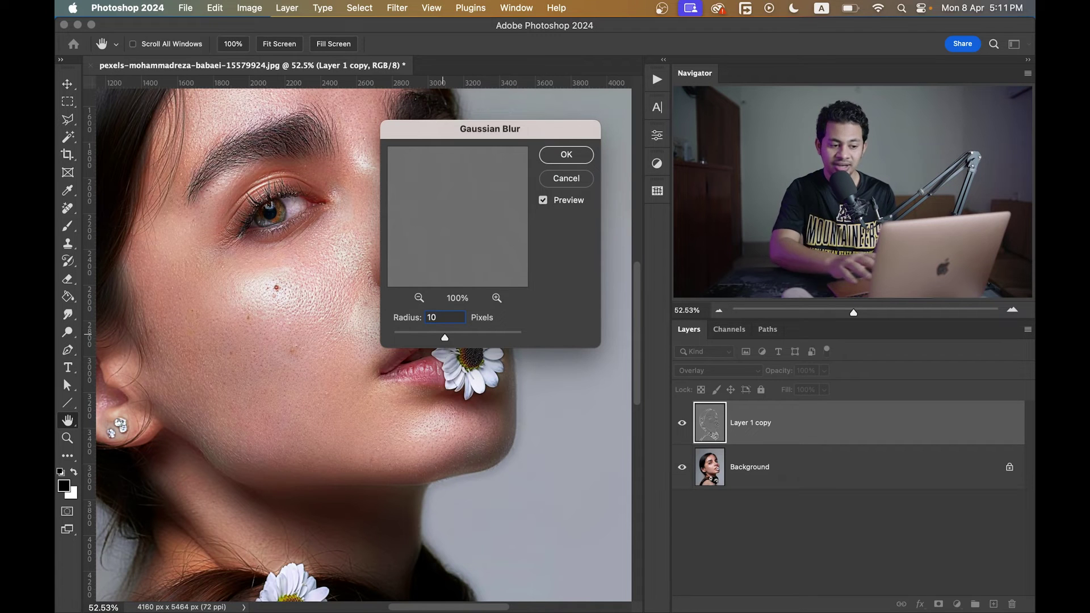
left_click(574, 160)
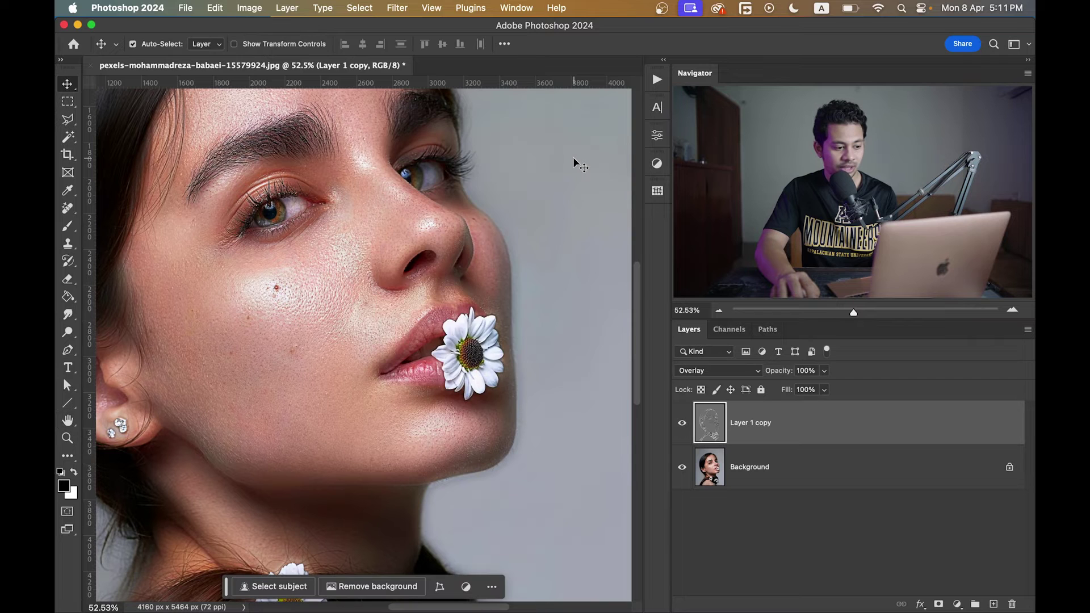
- Examine the smoothed skin up close and across the whole portrait, comparing it with the Overlay layer hidden and shown
left_click_drag(362, 250, 407, 262)
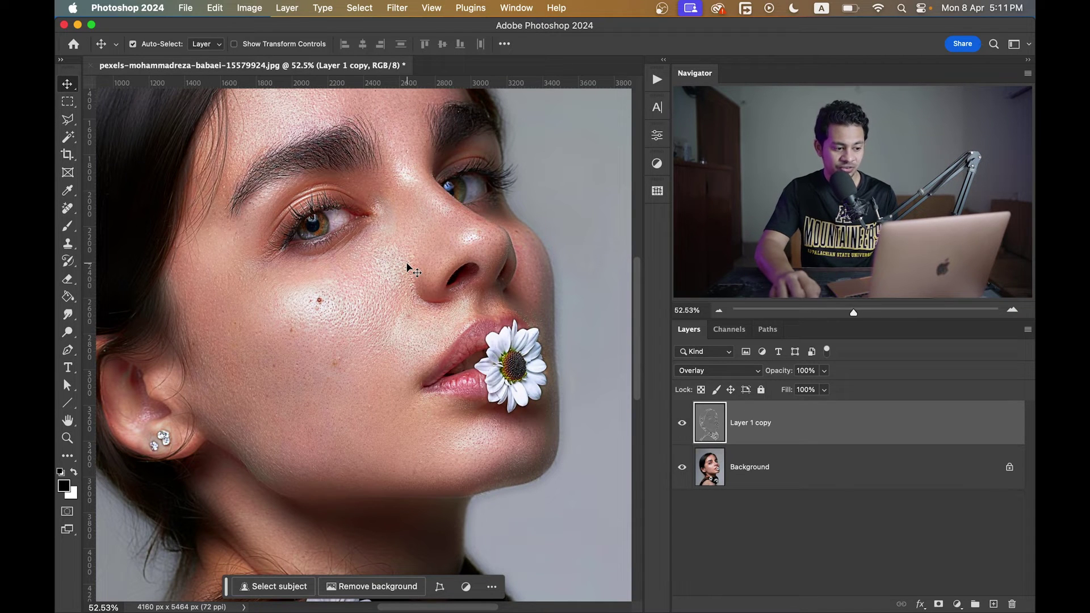
scroll(408, 270, "down", 5)
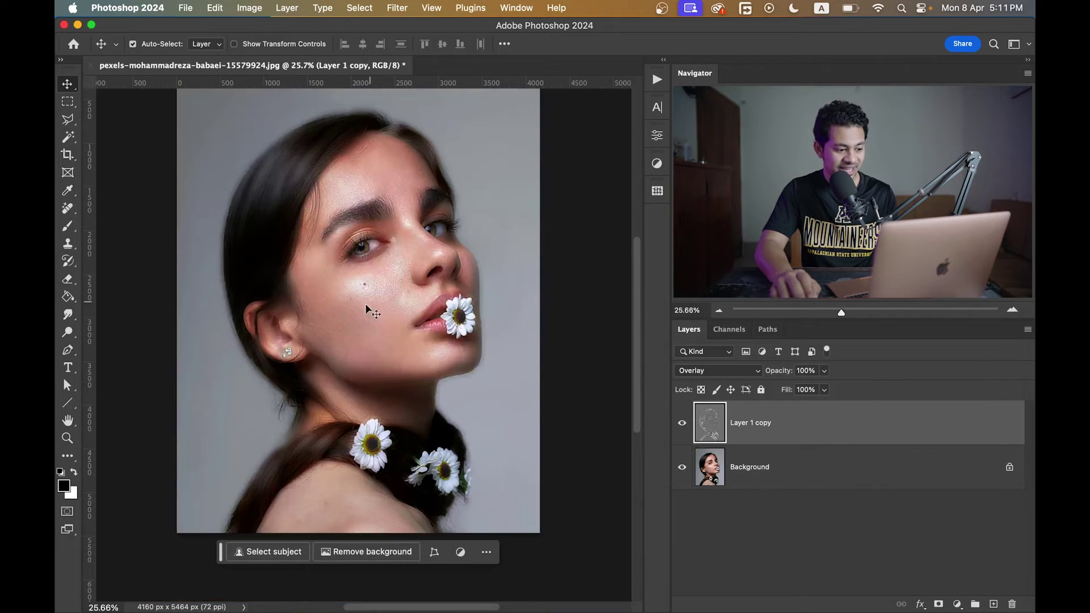
left_click(684, 428)
left_click(683, 428)
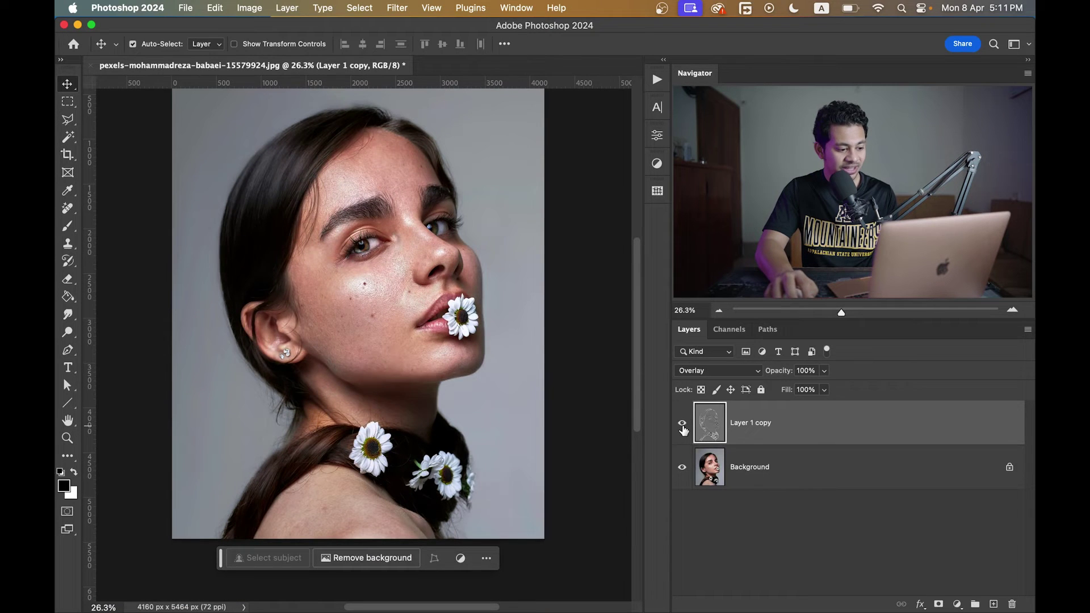
scroll(422, 277, "up", 1)
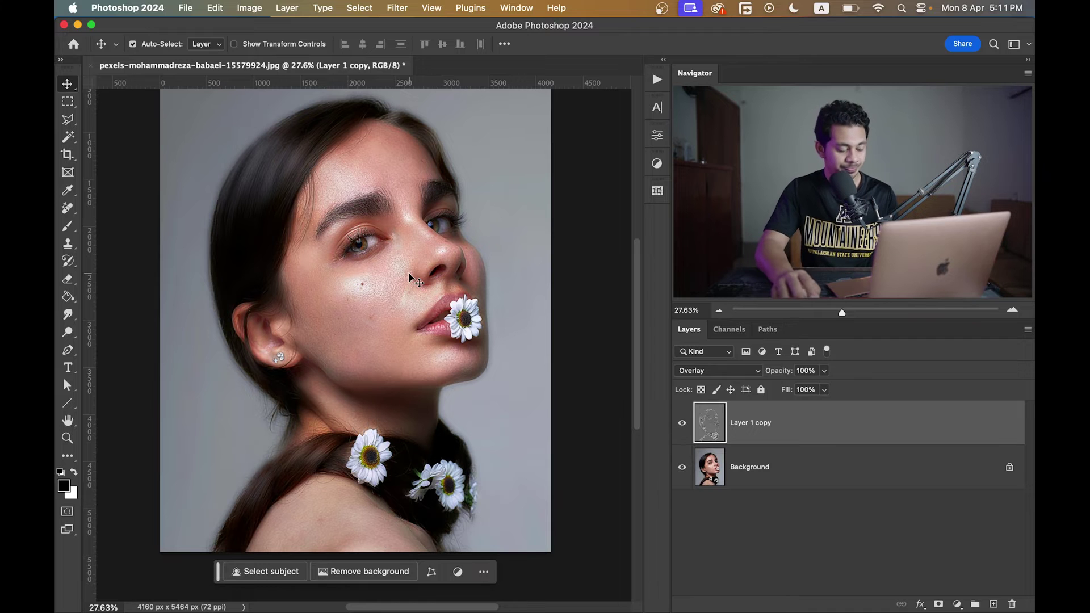
scroll(411, 274, "up", 3)
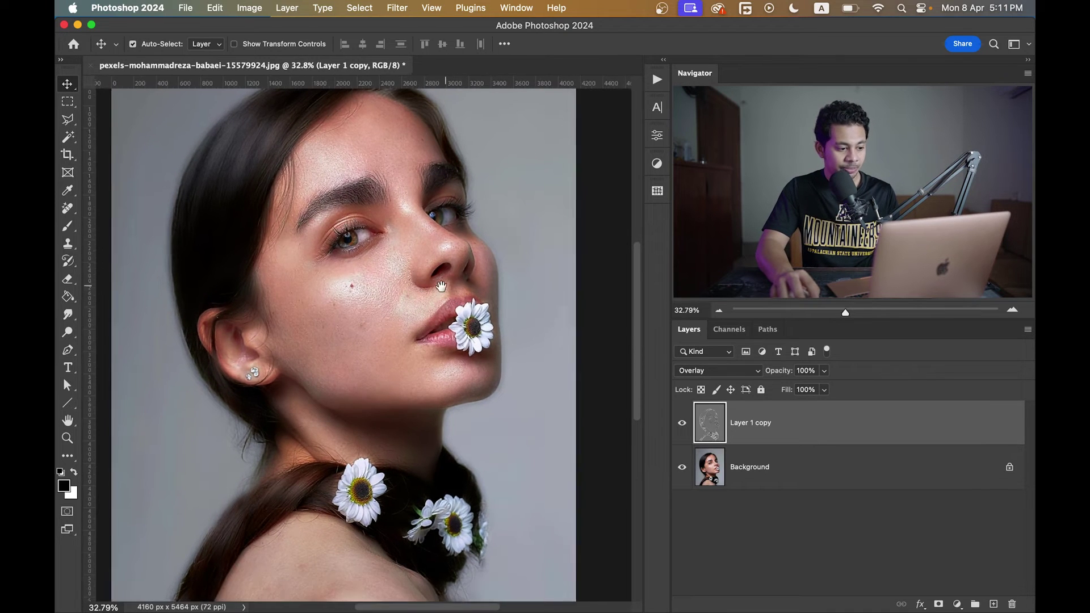
scroll(441, 286, "up", 3)
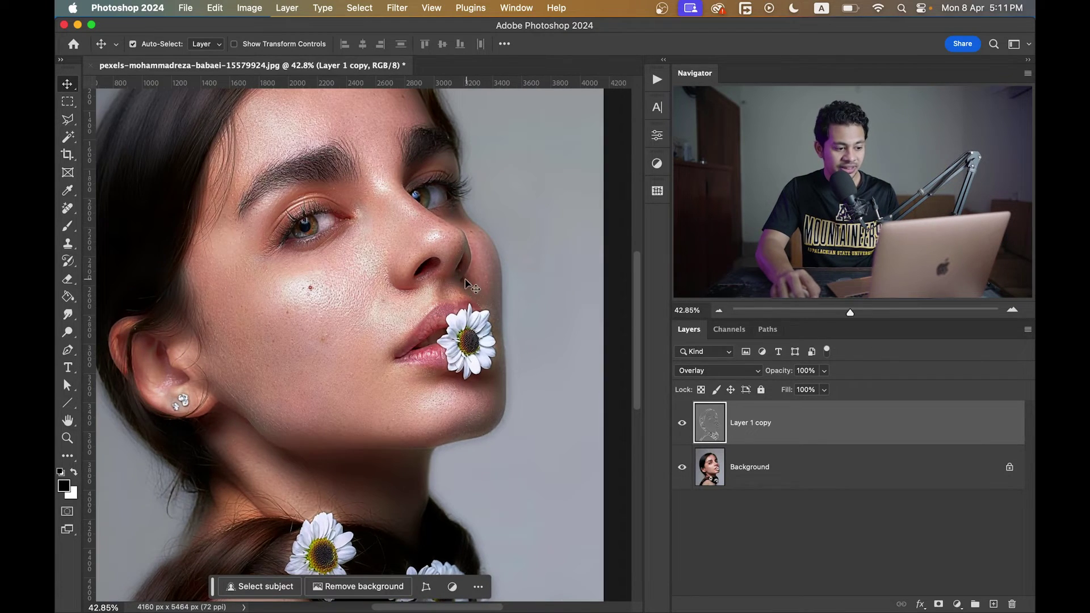
scroll(466, 284, "up", 2)
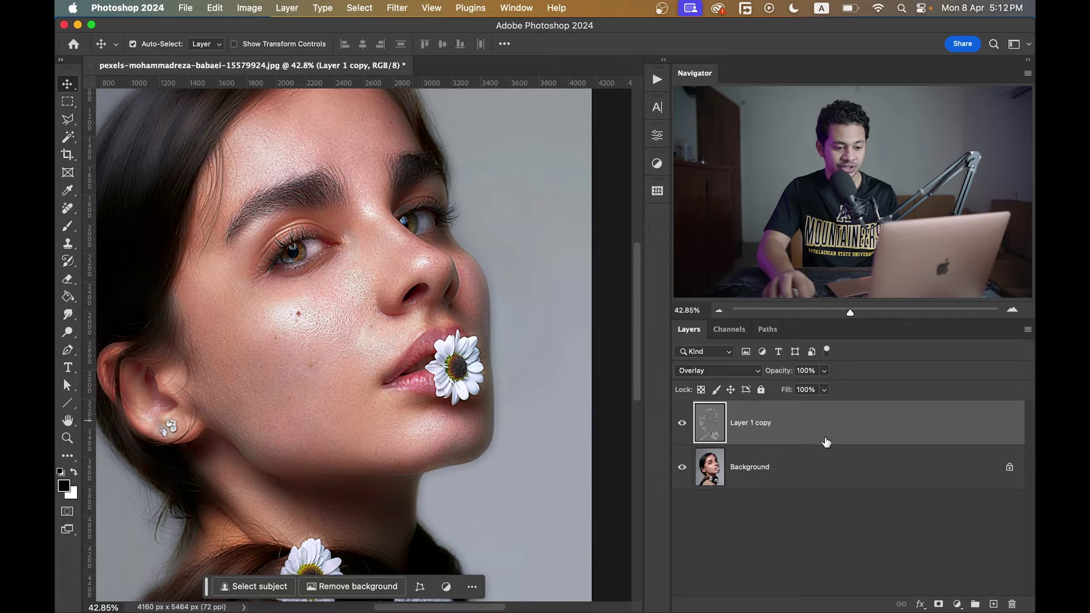
- Add a black layer mask that hides the Overlay layer and make white the foreground color
left_click(941, 604, "alt")
key("x")
left_click_drag(379, 346, 395, 345)
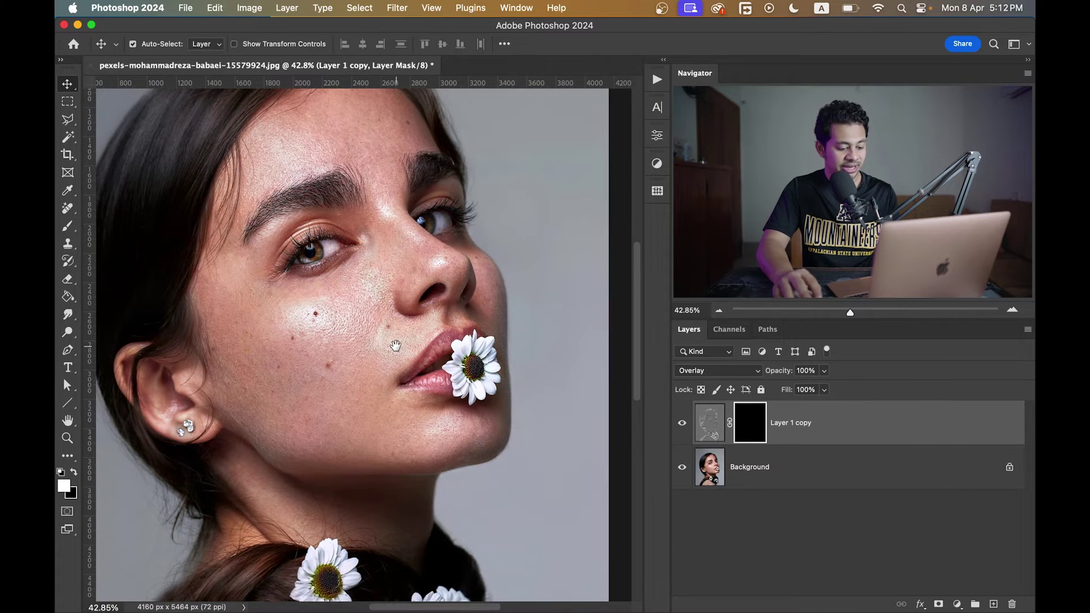
- Choose the Brush tool with a soft tip at 0% hardness and white (ffffff) as the painting color
key("b")
key("v")
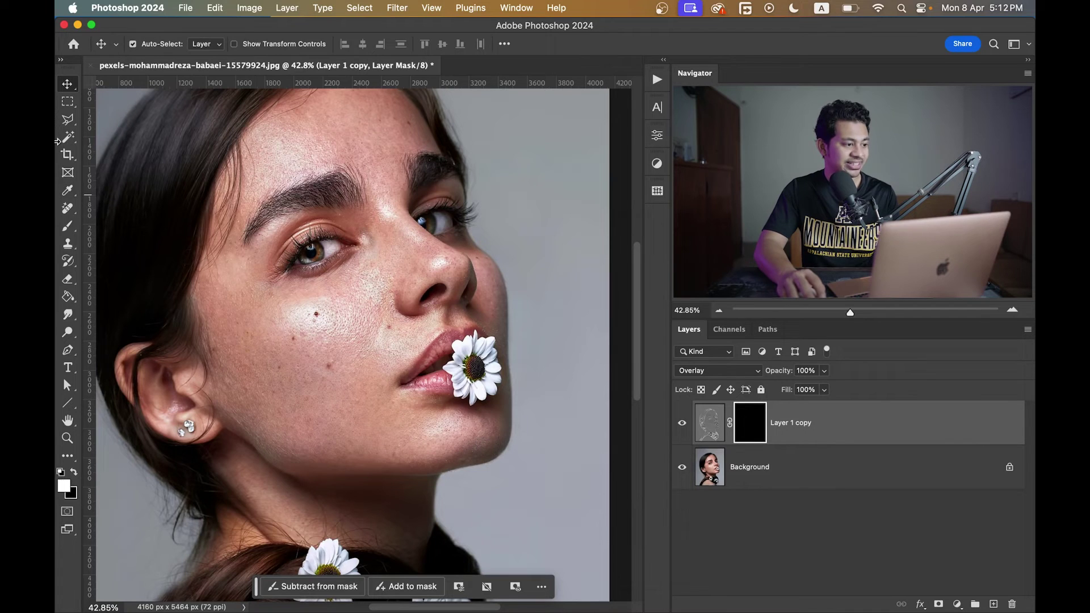
left_click(67, 226)
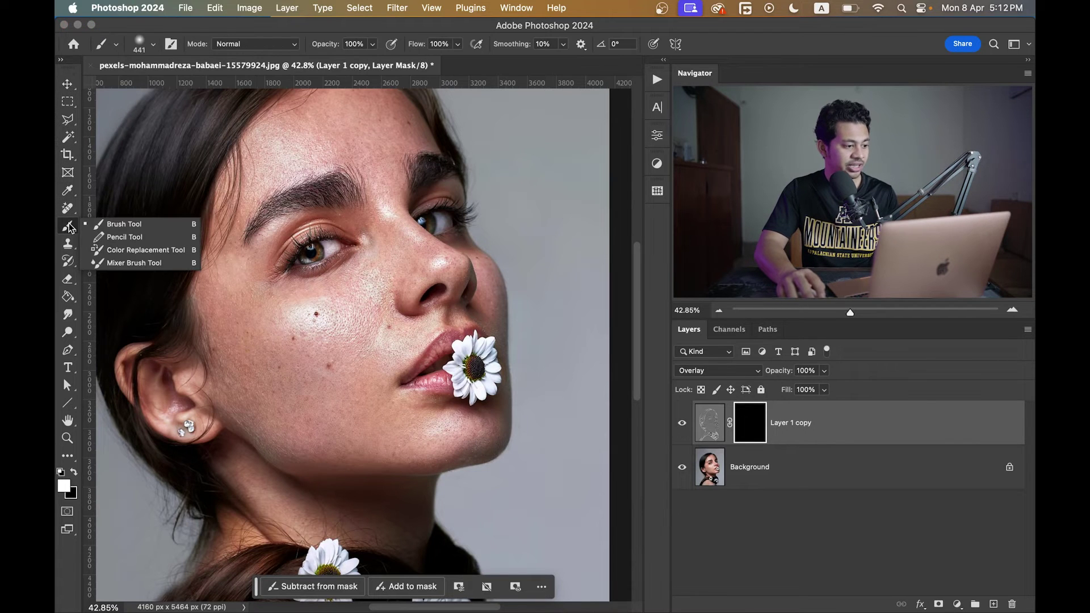
left_click(118, 229)
left_click_drag(314, 341, 321, 336)
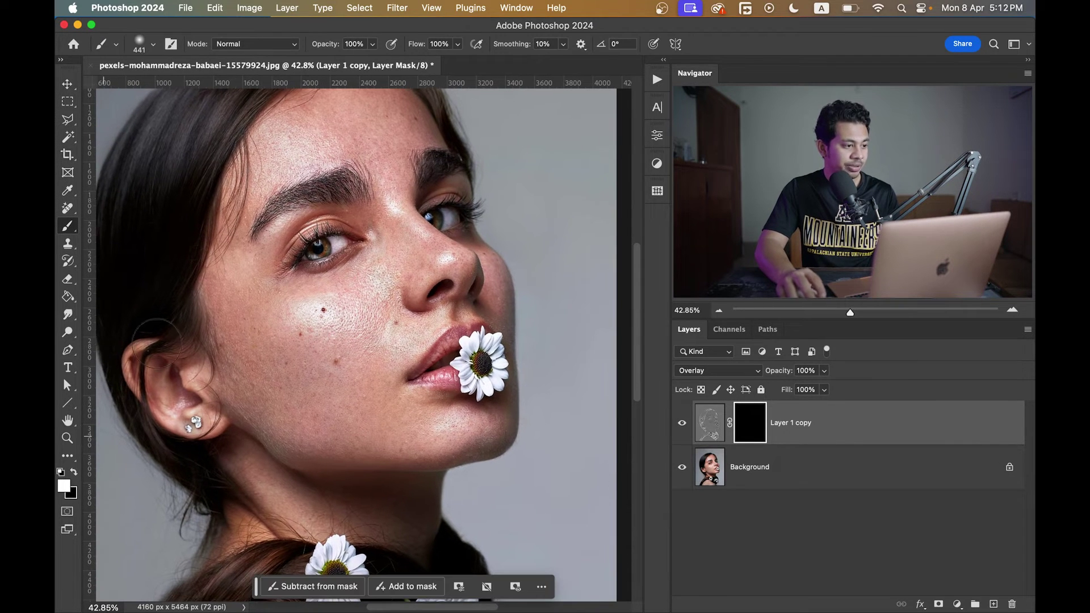
left_click(152, 46)
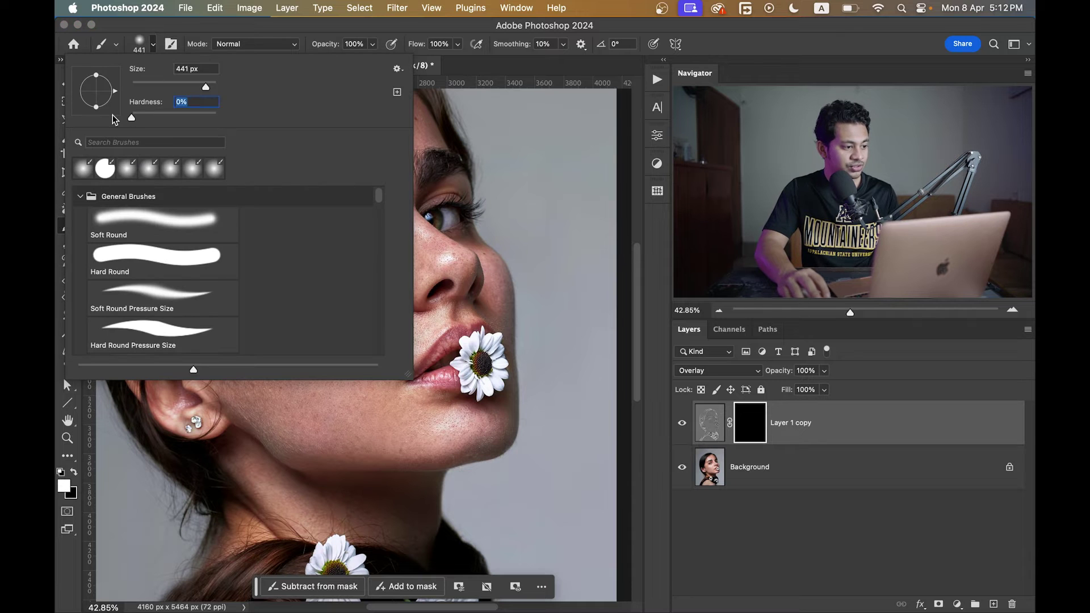
left_click(63, 489)
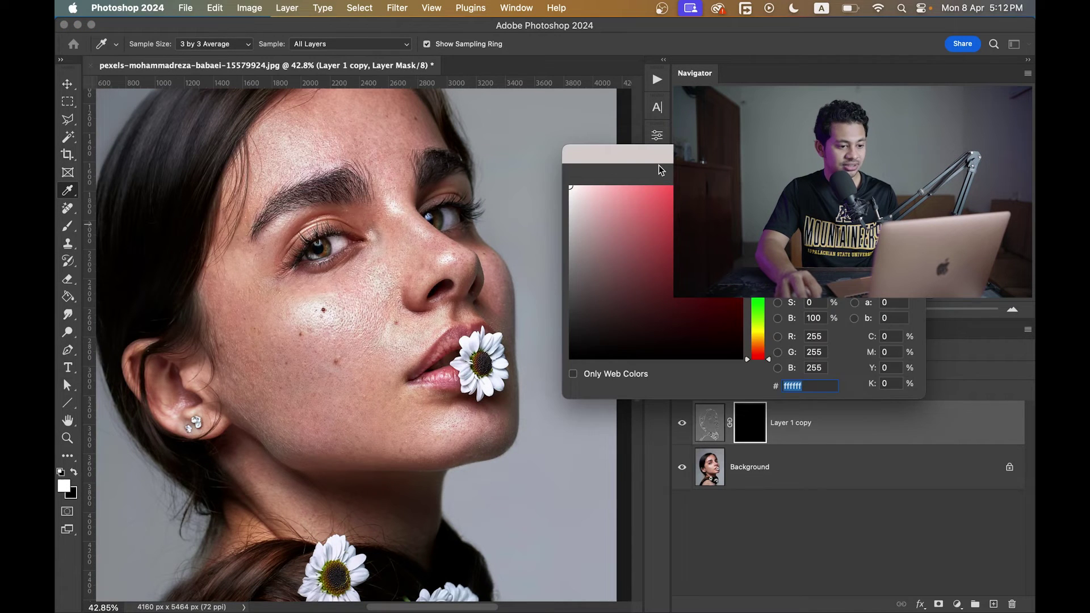
left_click_drag(658, 170, 258, 249)
left_click(446, 266)
- Paint white on the layer mask over the cheek and jaw to reveal the skin smoothing there
scroll(310, 327, "left", 3)
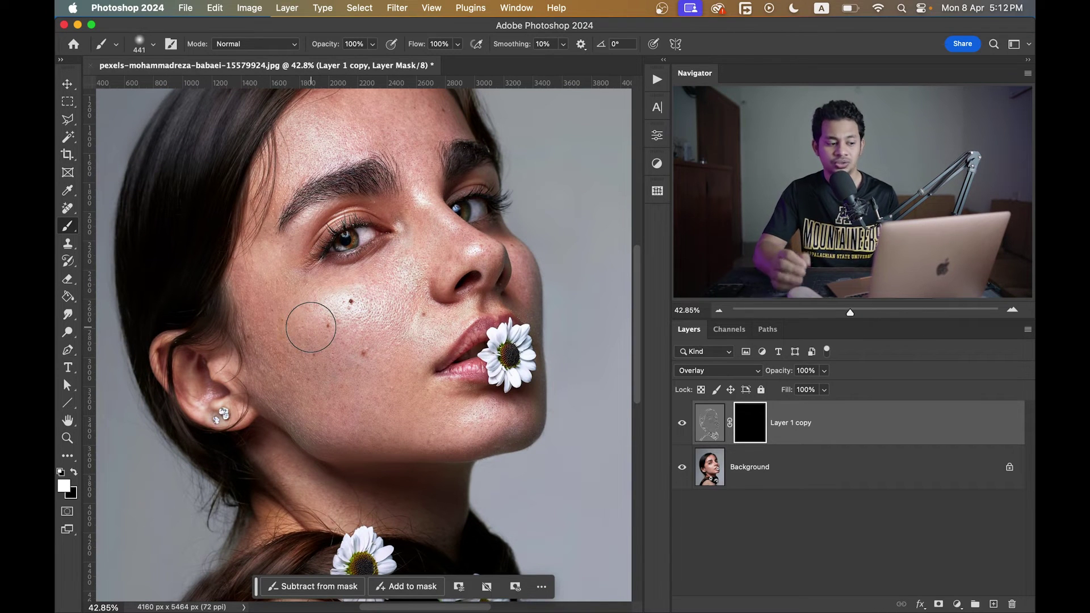
scroll(327, 331, "up", 1)
scroll(362, 387, "up", 1)
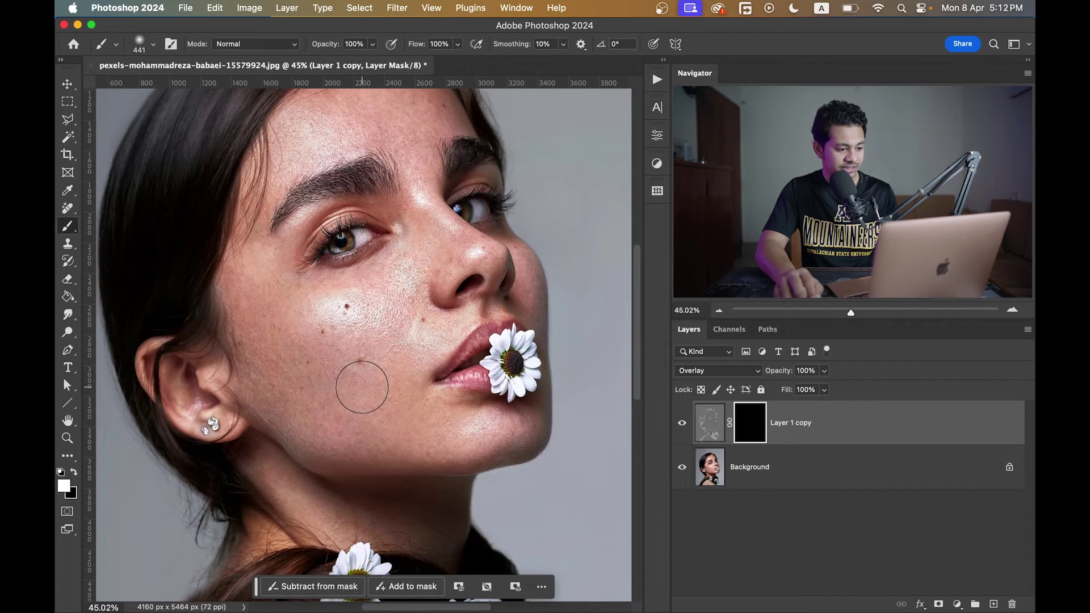
left_click(343, 336)
left_click_drag(334, 368, 344, 367)
mouse_move(292, 328)
left_mouse_down()
mouse_move(275, 325)
mouse_move(295, 415)
left_mouse_up()
left_click_drag(419, 433, 415, 432)
left_click_drag(408, 431, 398, 430)
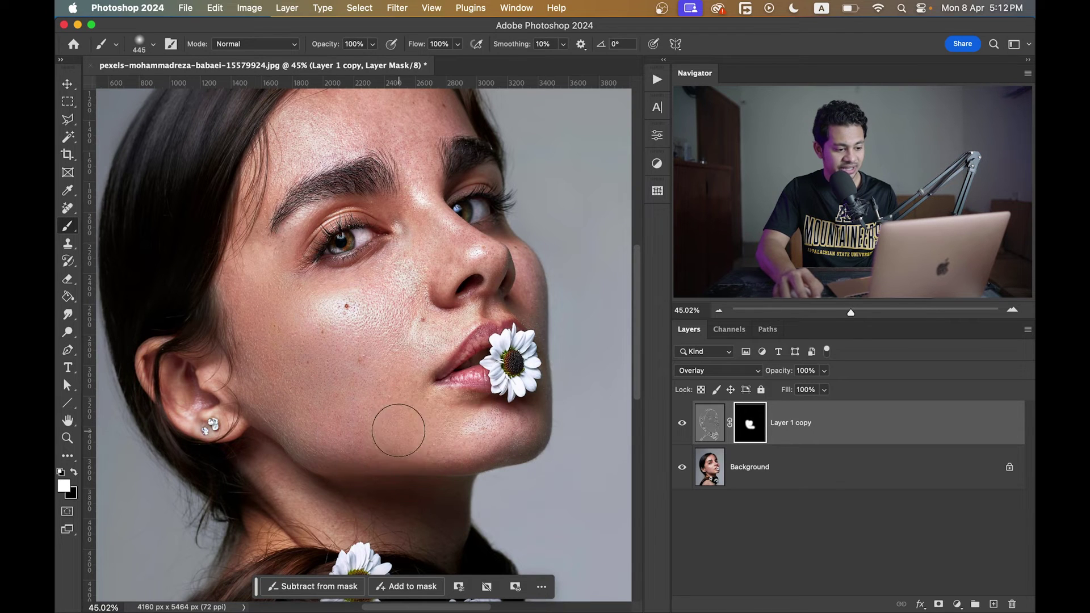
- Paint the mask white over the nose, forehead, chin and remaining facial skin, reducing the brush to 318 px and avoiding eyes and lips
left_click_drag(411, 342, 416, 388)
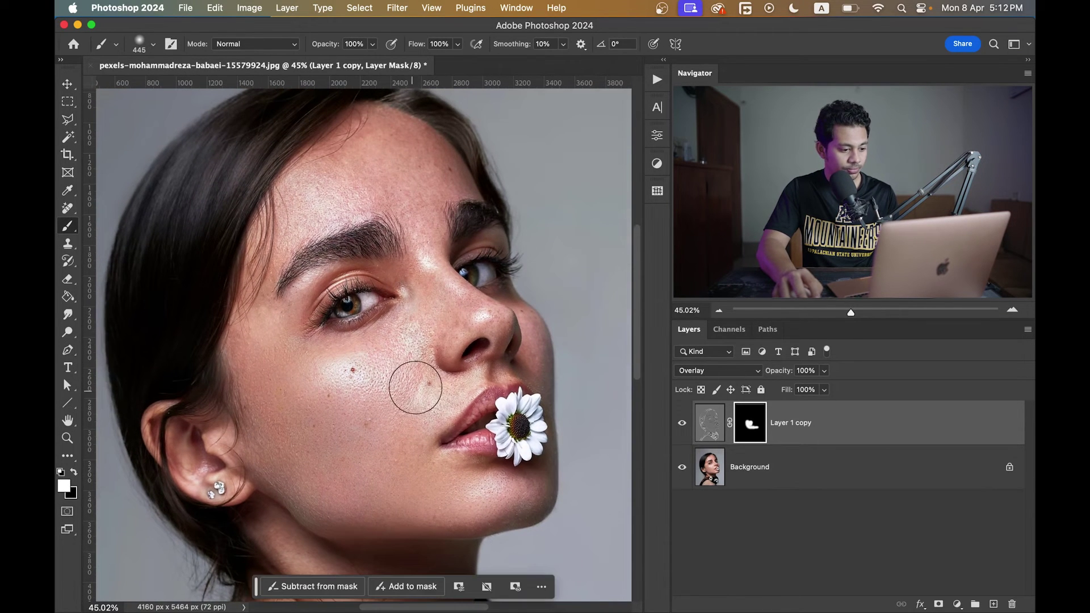
left_click_drag(425, 302, 474, 331)
left_click_drag(471, 335, 449, 332)
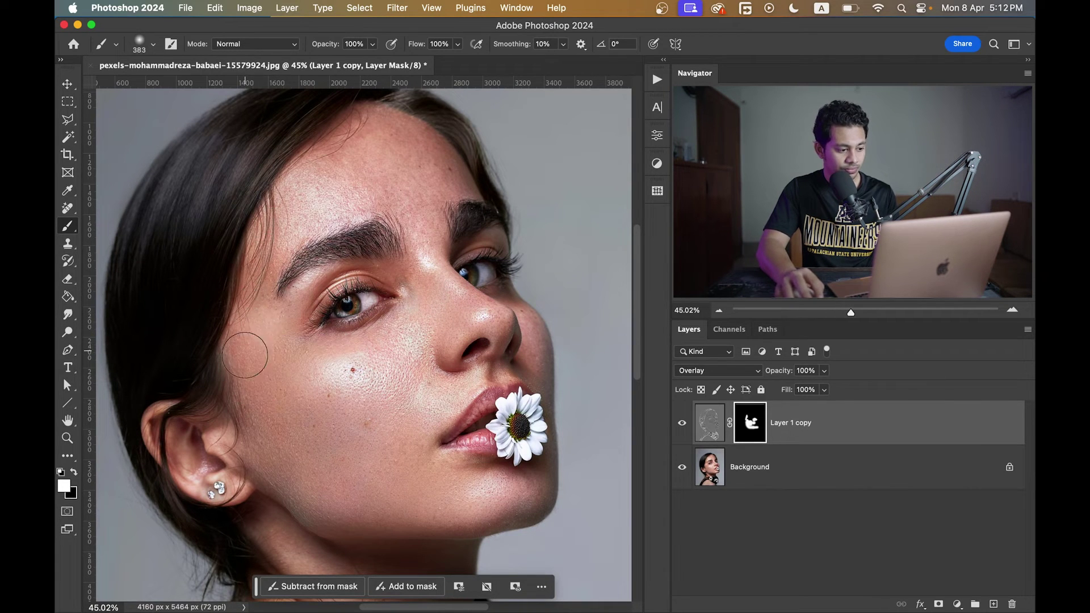
left_click_drag(429, 271, 412, 279)
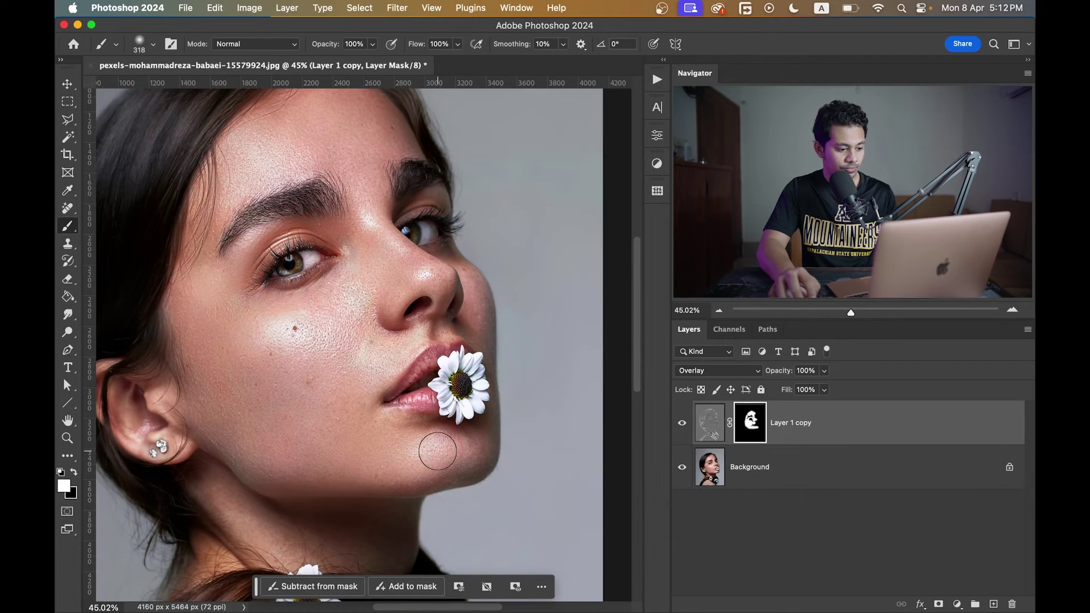
scroll(428, 271, "down", 3)
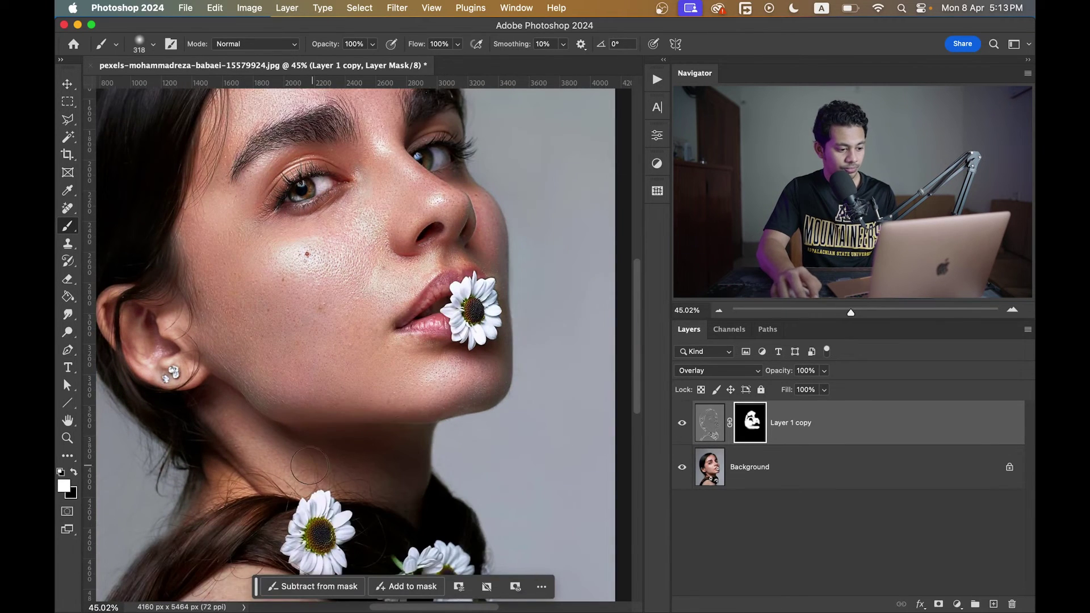
scroll(238, 357, "up", 1)
left_click_drag(296, 326, 275, 389)
- Compare the face before and after the masked retouch by toggling the Overlay layer's visibility
scroll(370, 289, "up", 1)
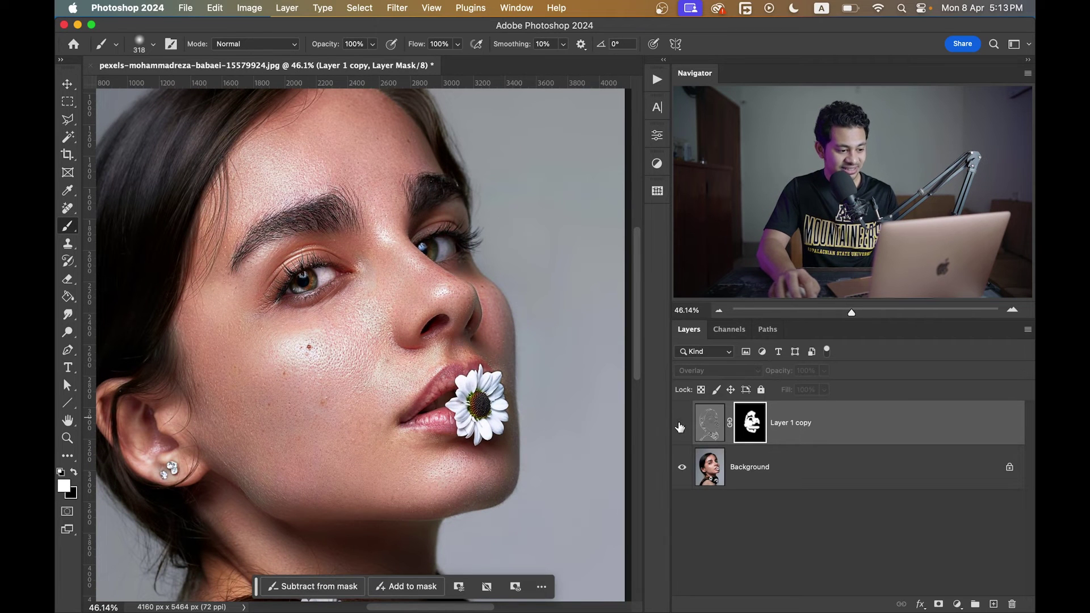
scroll(375, 360, "up", 2)
left_click_drag(377, 360, 407, 327)
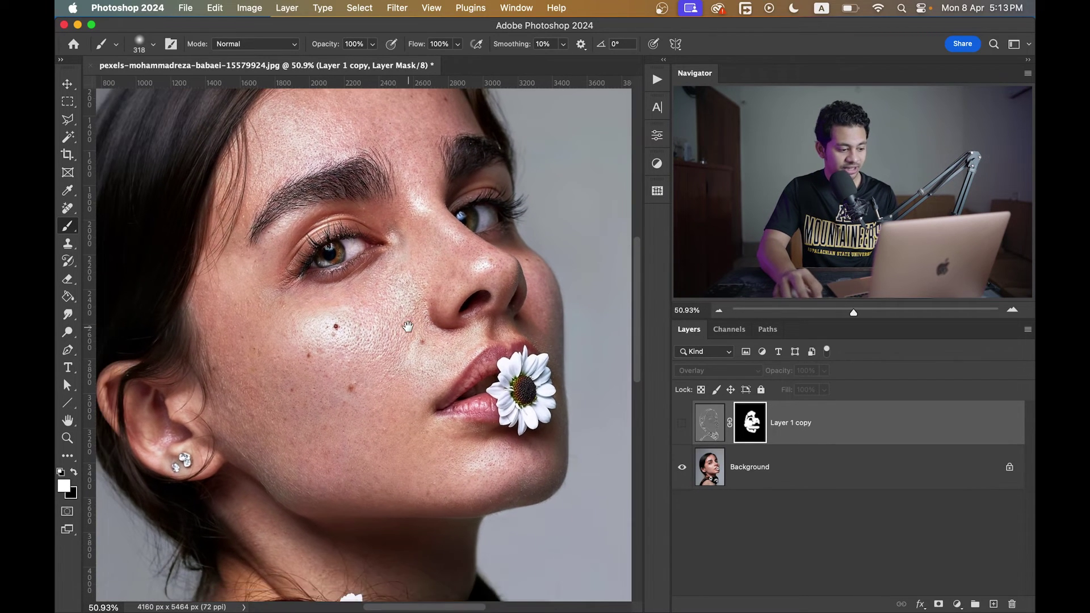
scroll(421, 355, "up", 1)
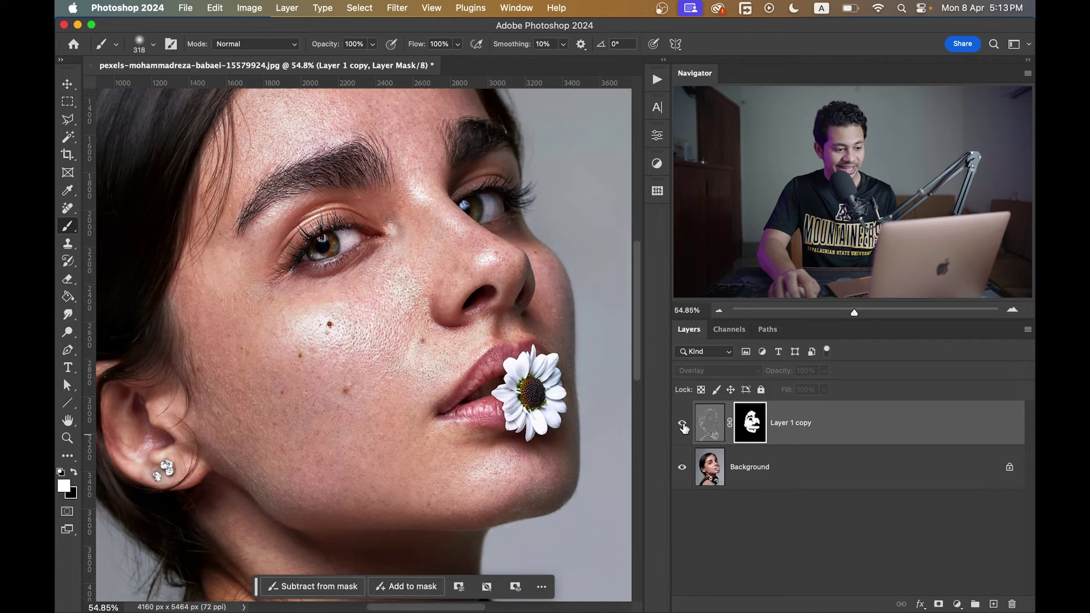
left_click(683, 427)
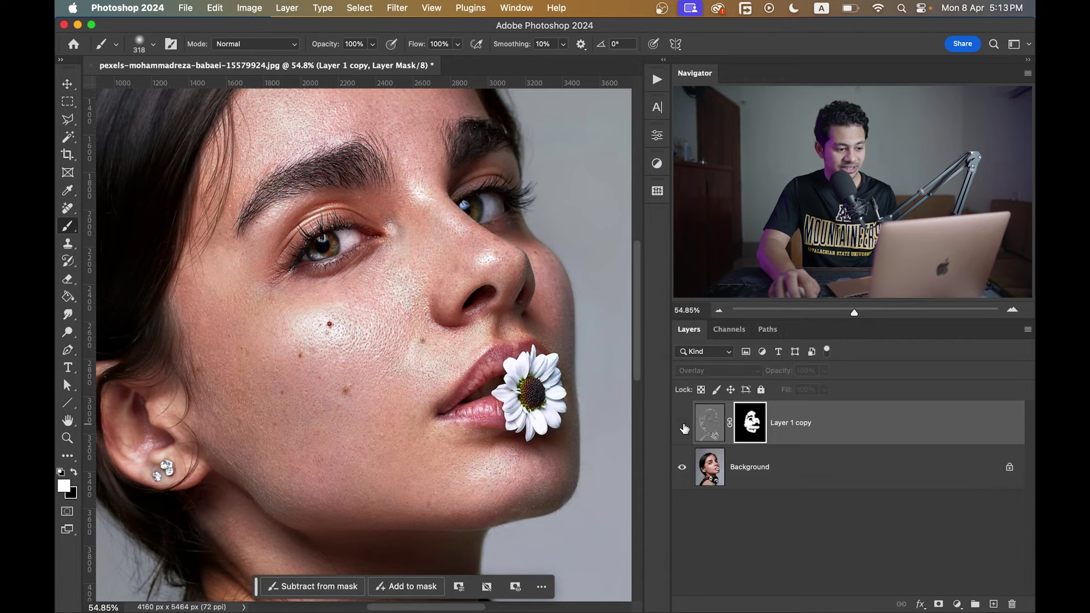
- Check the skin smoothing once more by showing and hiding the masked Overlay layer over the original portrait
left_click(683, 427)
left_click(683, 427)
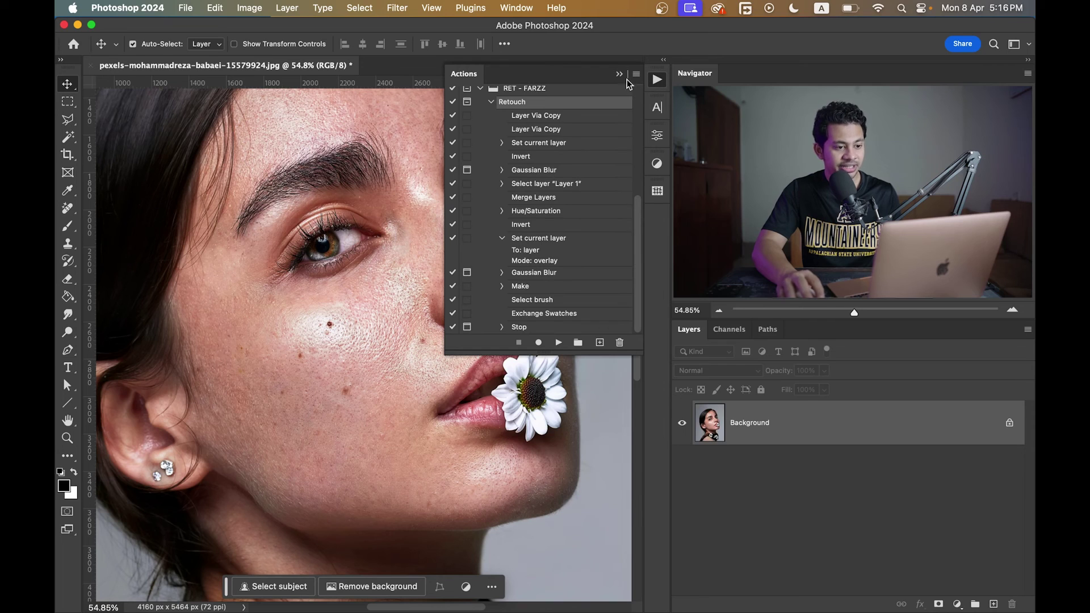
- Run the Retouch action from the RET - FARZZ set on the Background, accepting Gaussian Blur radii of 25 and 12 pixels
left_click(637, 74)
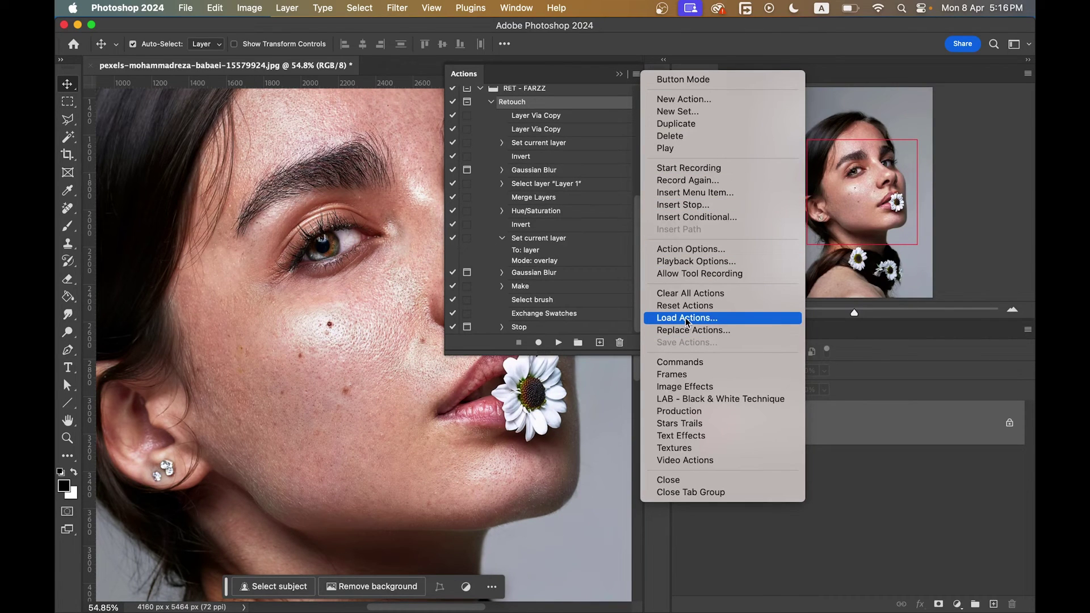
left_click(550, 104)
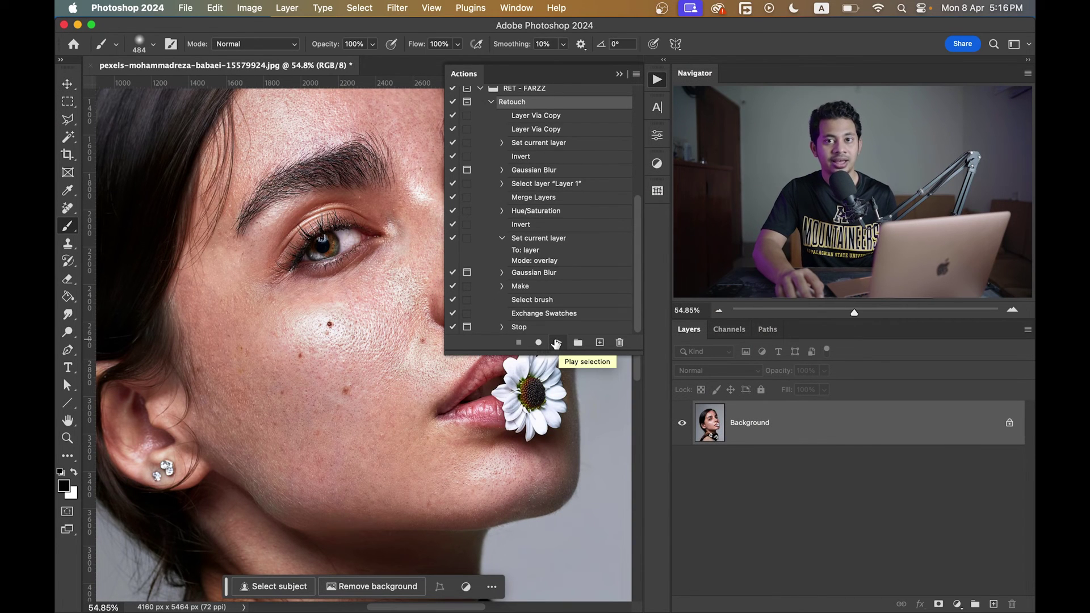
left_click(555, 344)
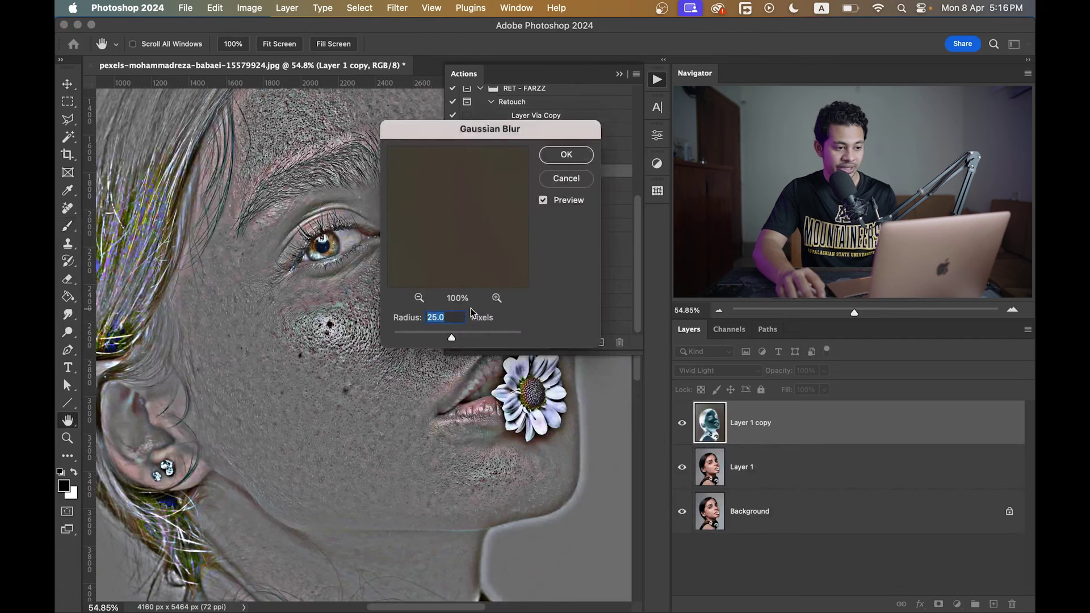
left_click(556, 158)
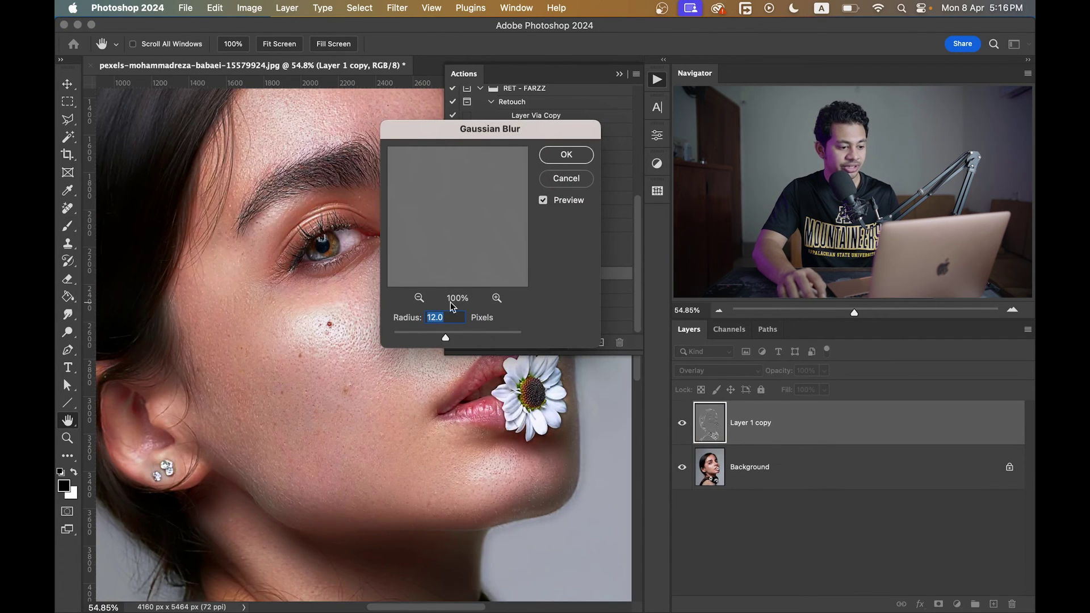
left_click(572, 155)
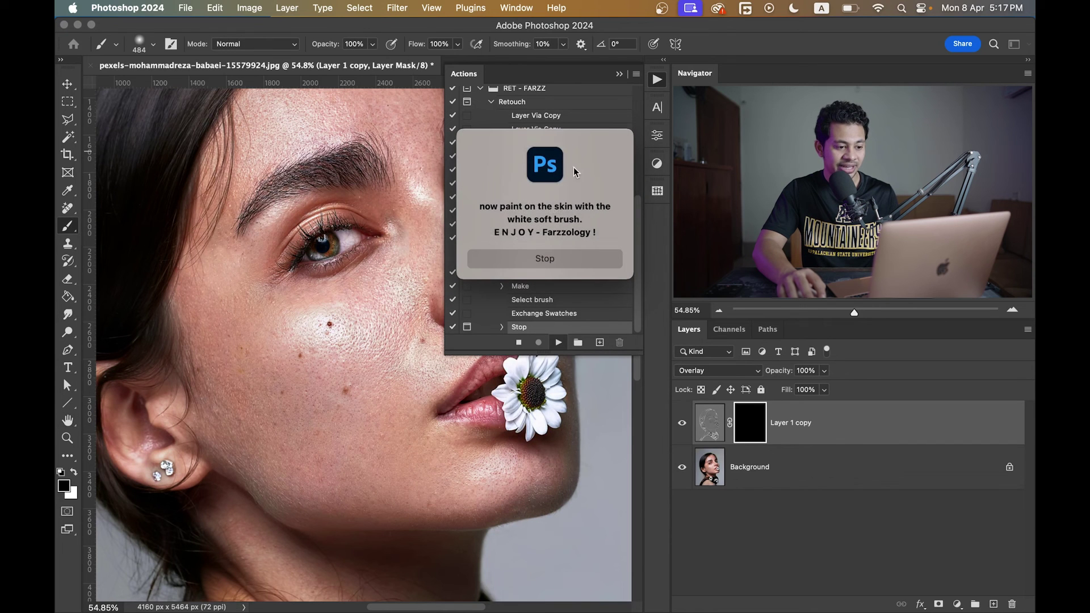